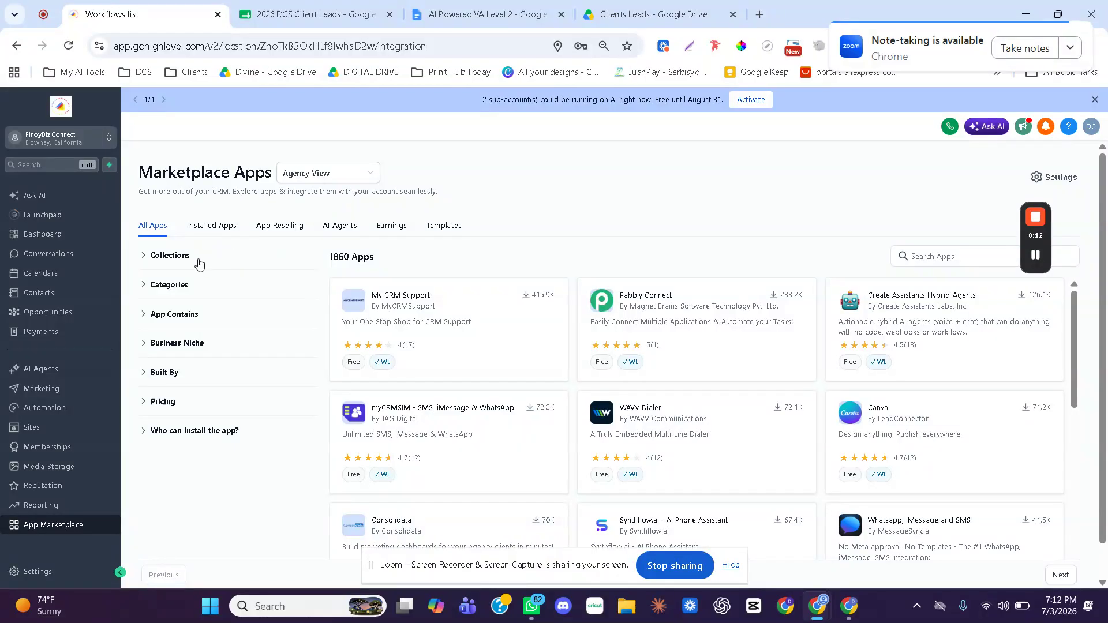
Bulk delete all the example contacts, confirming with DELETE, check the bulk action's progress, and return to the contact list
{"action": "left_click", "coordinate": [46, 298]}
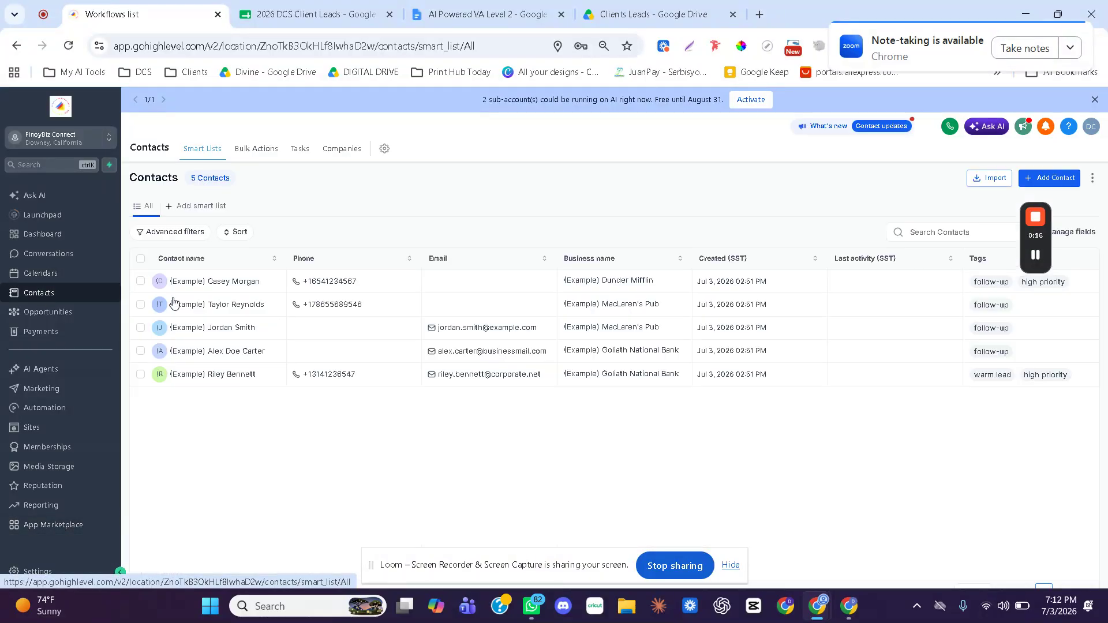
{"action": "left_click", "coordinate": [140, 259]}
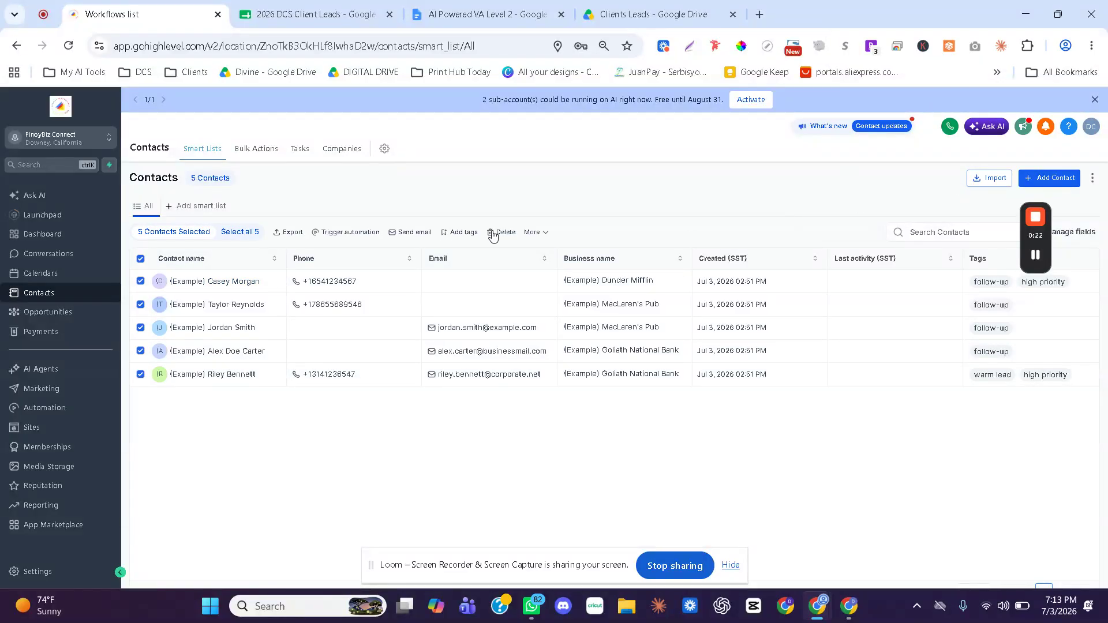
{"action": "left_click", "coordinate": [512, 233]}
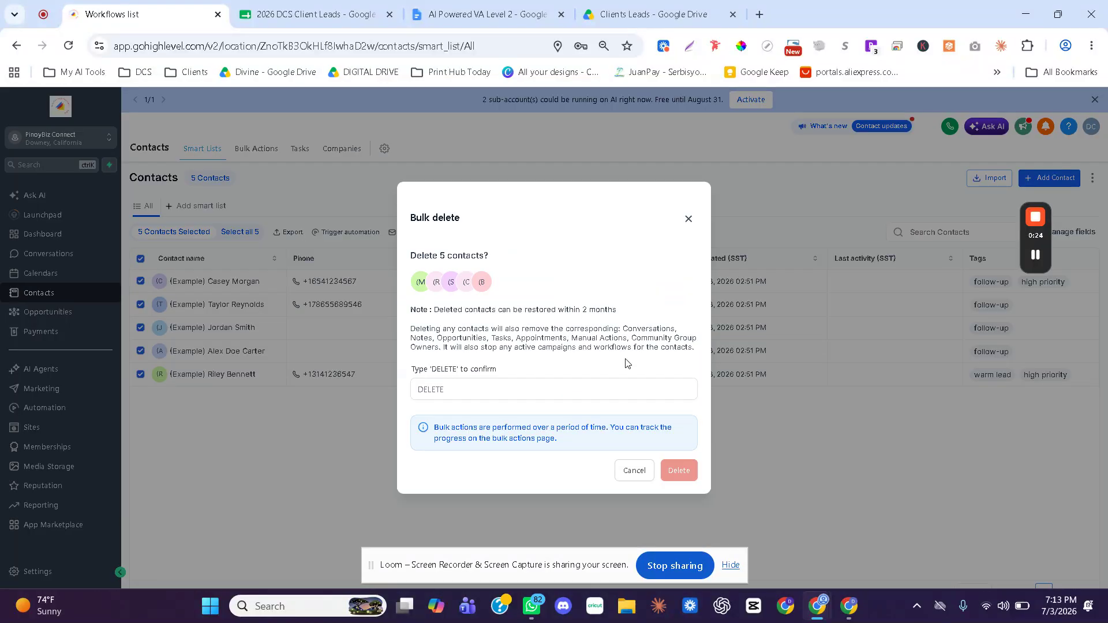
{"action": "left_click", "coordinate": [484, 388]}
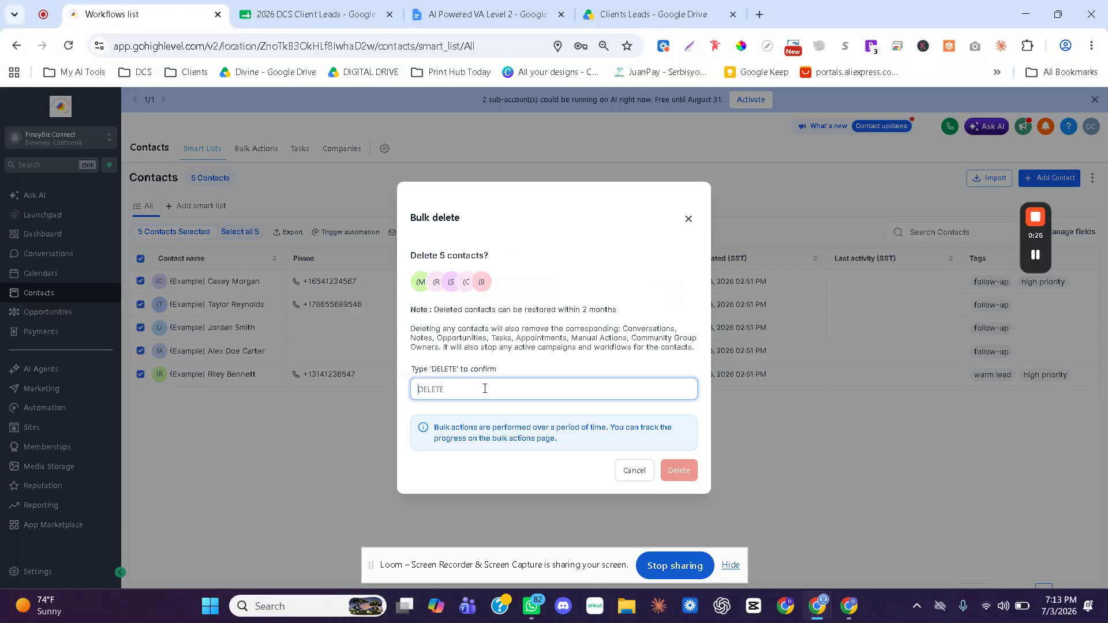
{"action": "type", "text": "DELETE"}
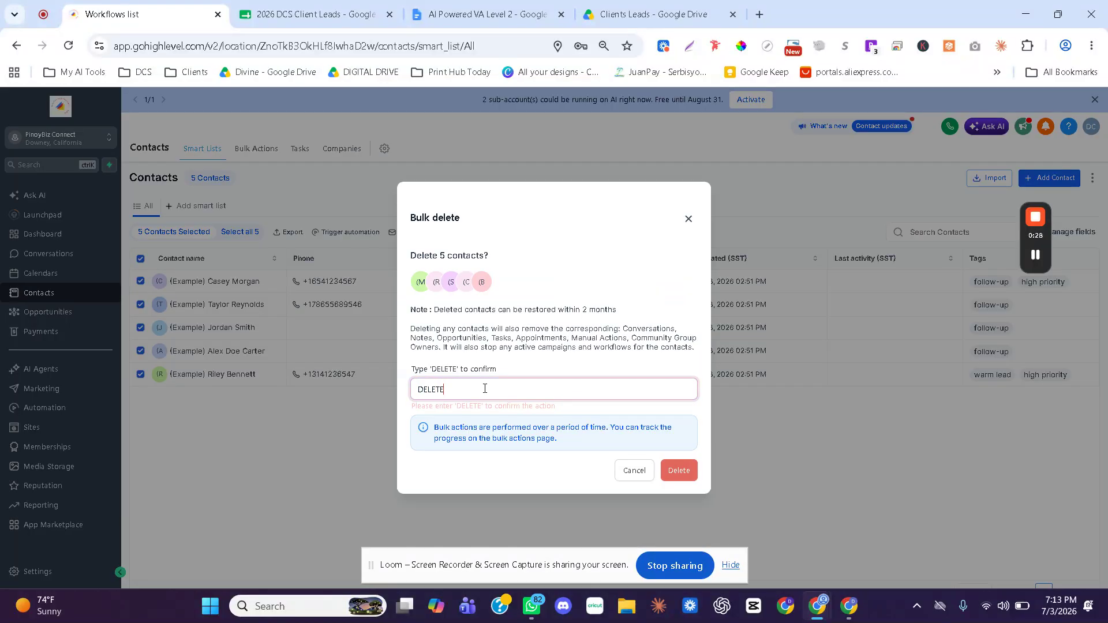
{"action": "left_click", "coordinate": [686, 469]}
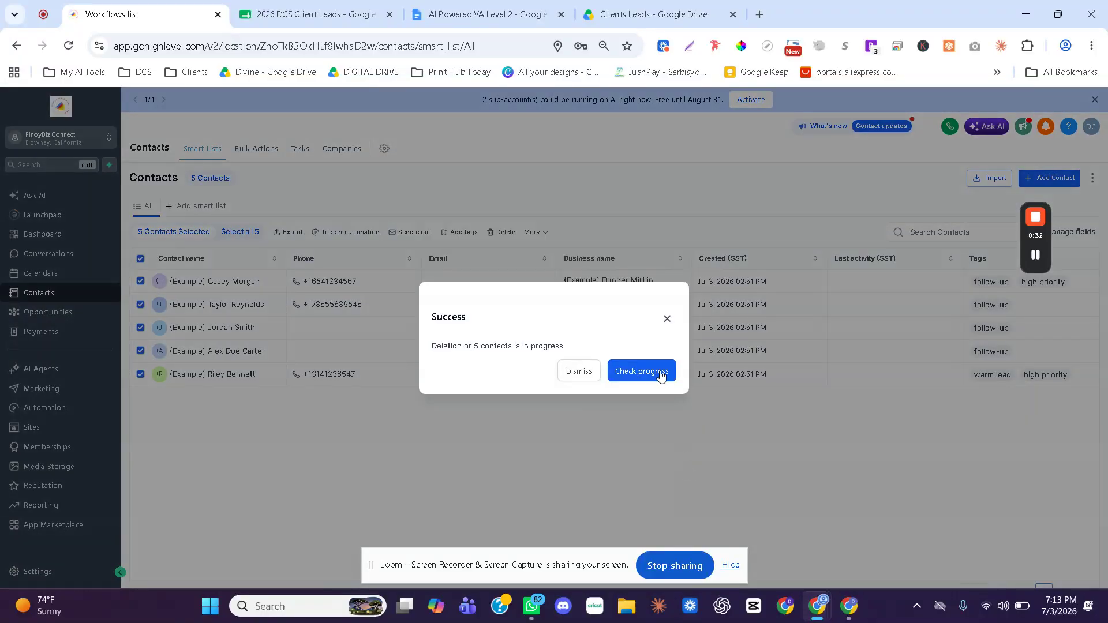
{"action": "left_click", "coordinate": [662, 375]}
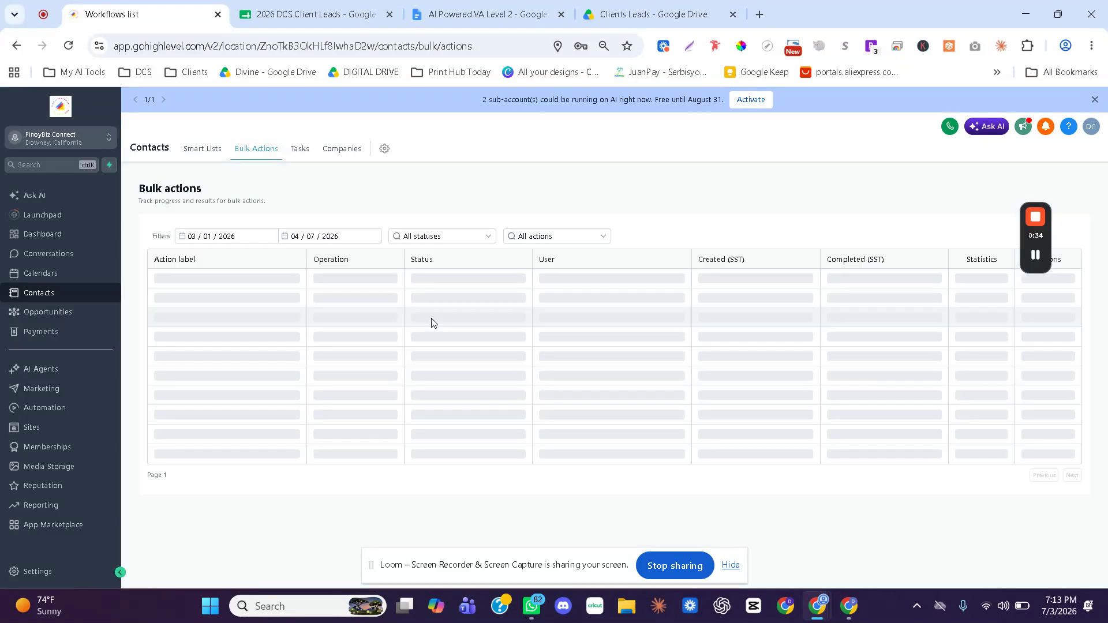
{"action": "left_click", "coordinate": [197, 150]}
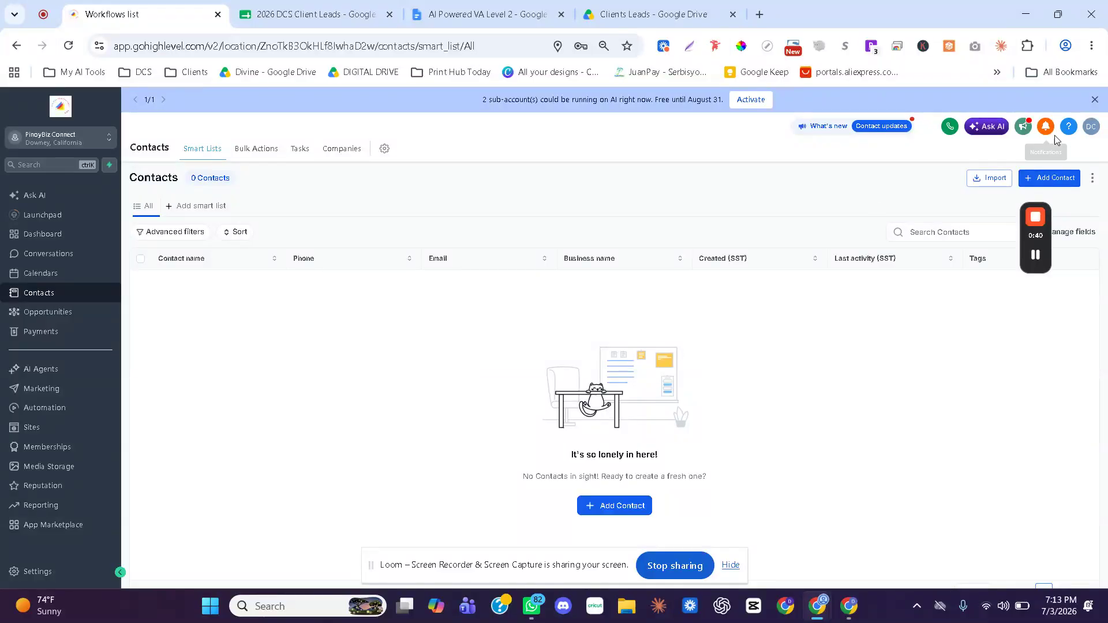
Start a new contact and copy "A Taste of the Philippines" from the 2026 DCS Client Leads spreadsheet into its first name
{"action": "left_click", "coordinate": [621, 508]}
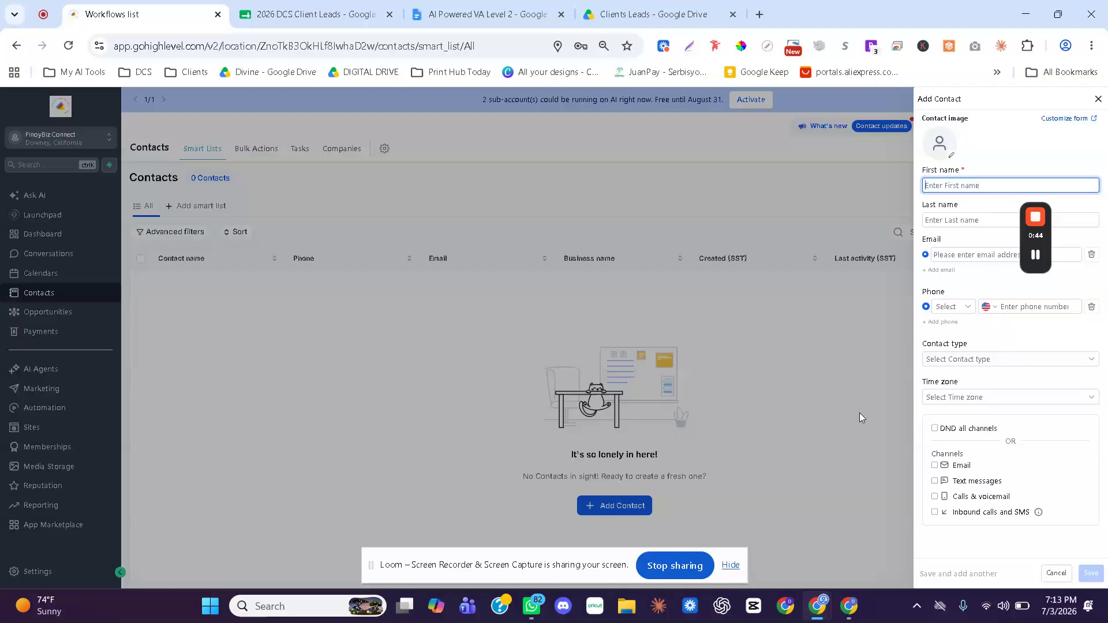
{"action": "left_click_drag", "start_coordinate": [1027, 238], "coordinate": [298, 396]}
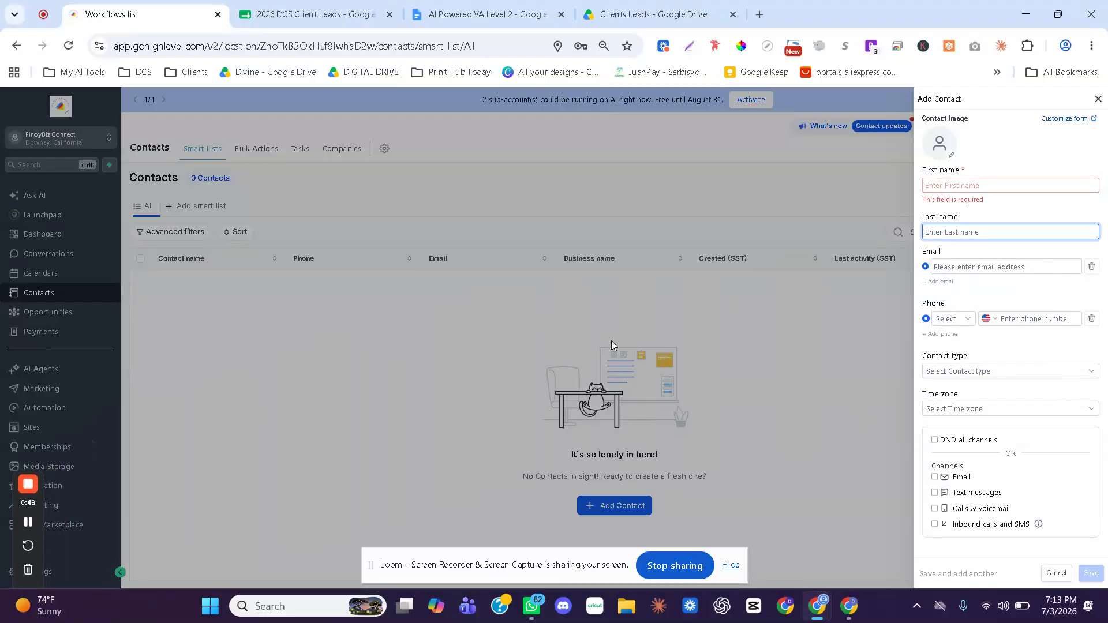
{"action": "left_click", "coordinate": [972, 185]}
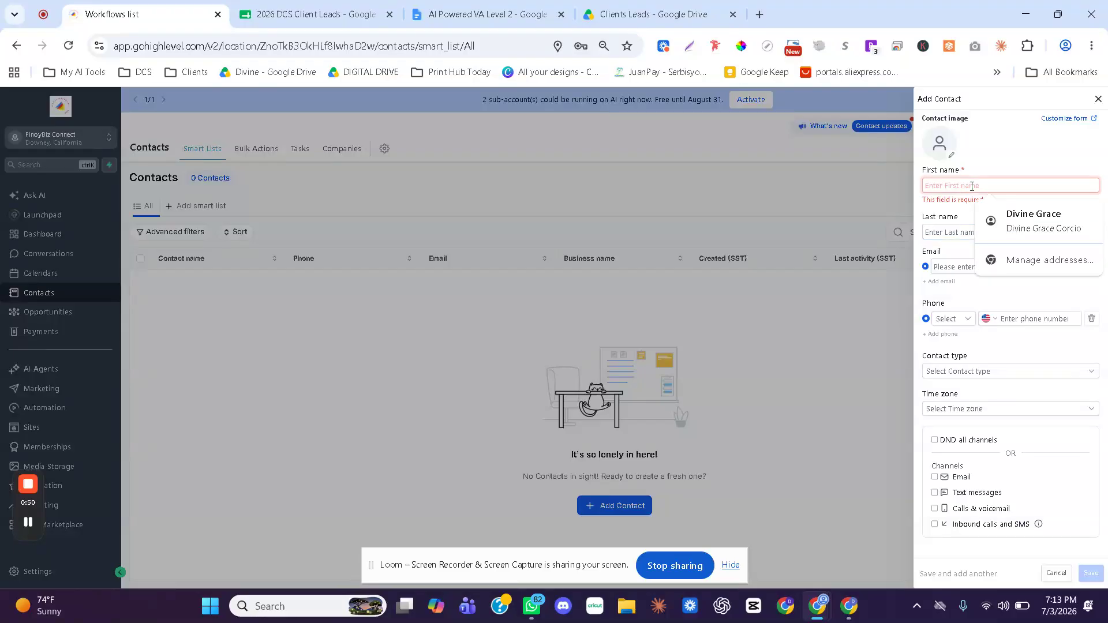
{"action": "left_click", "coordinate": [309, 14]}
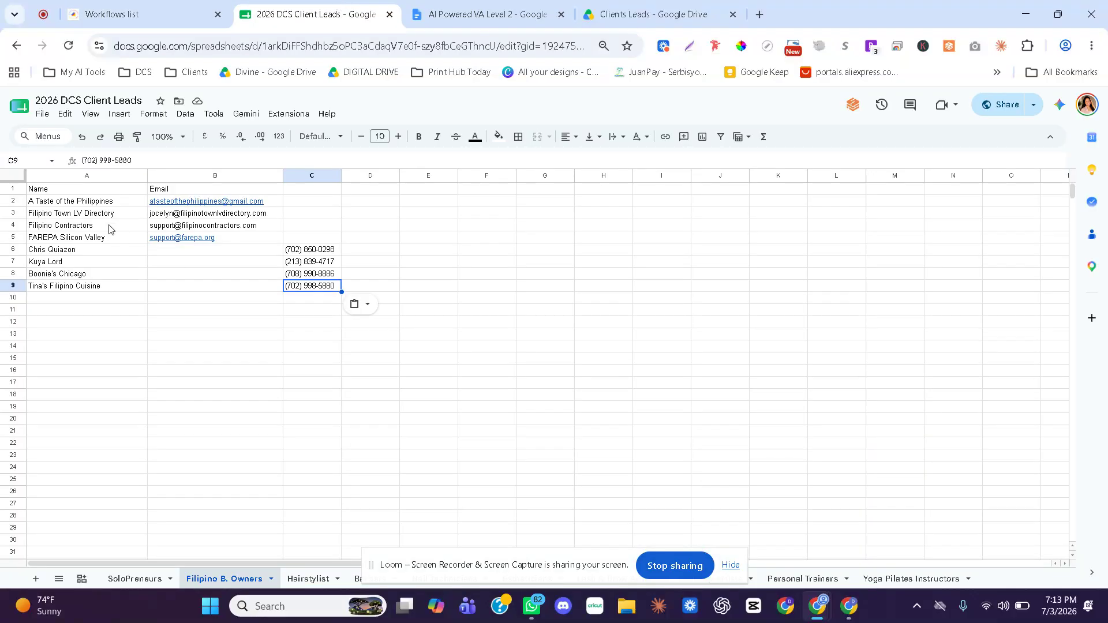
{"action": "left_click", "coordinate": [112, 203]}
{"action": "key", "text": "ctrl+c"}
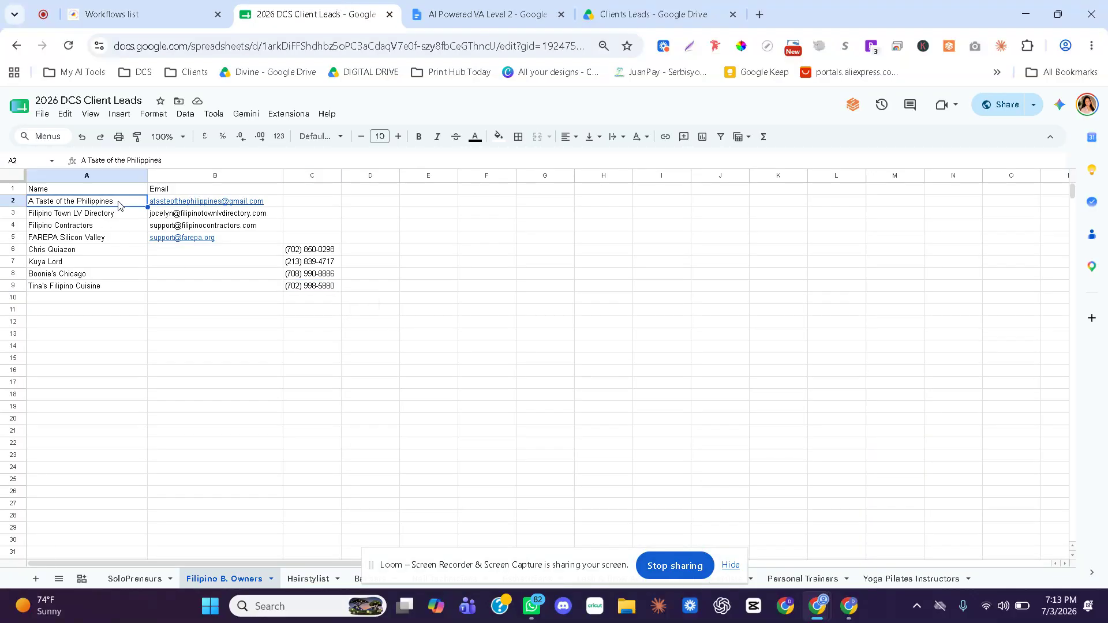
{"action": "left_click", "coordinate": [102, 18]}
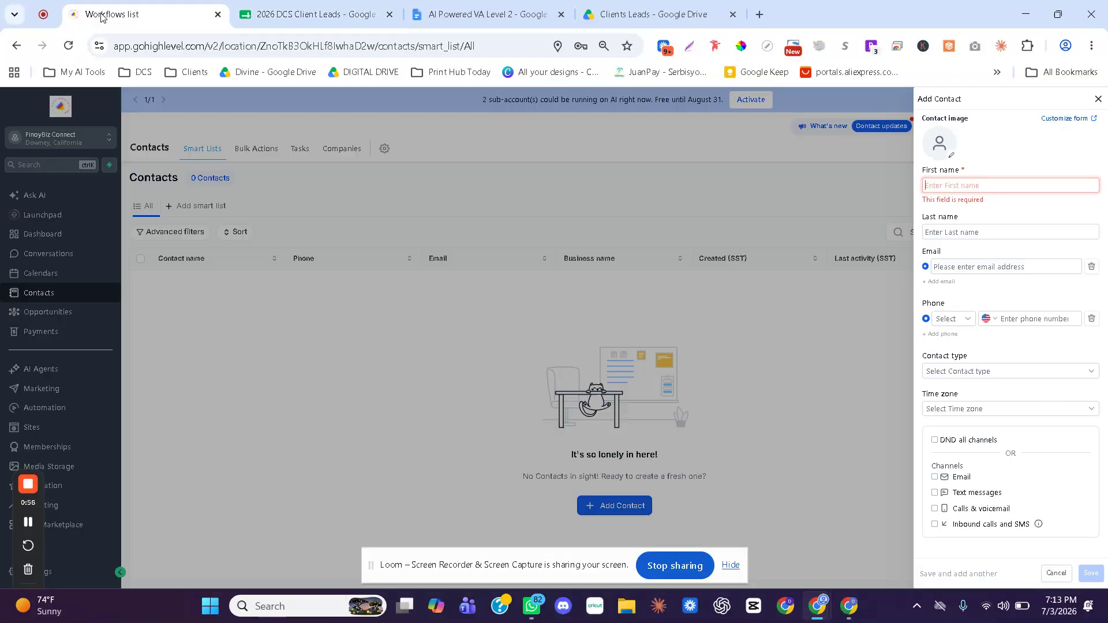
{"action": "left_click", "coordinate": [1019, 183]}
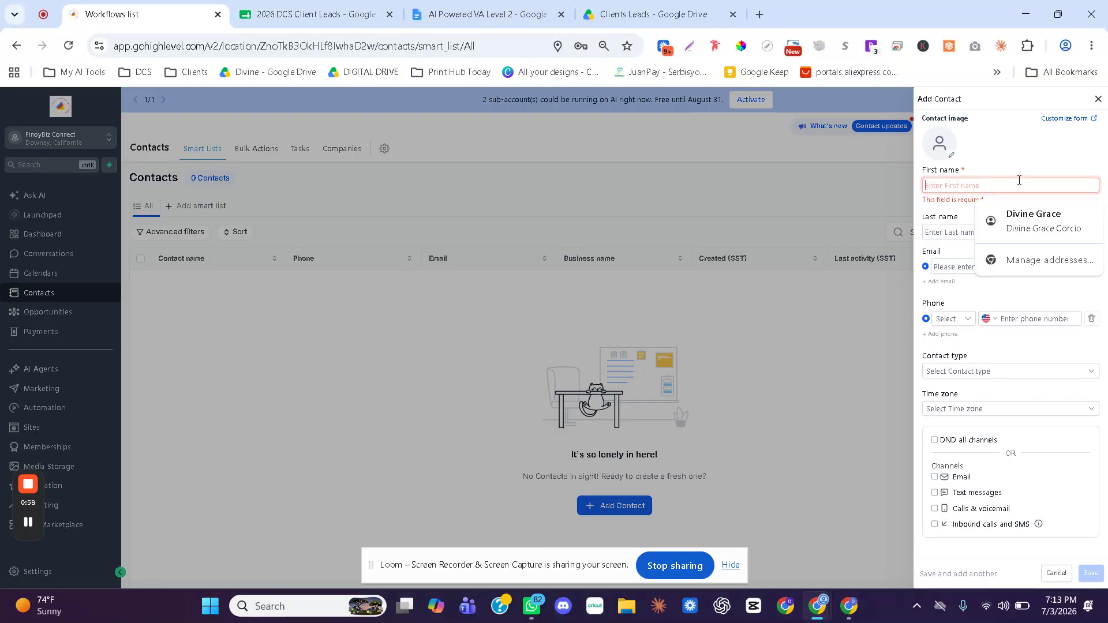
{"action": "key", "text": "ctrl+v"}
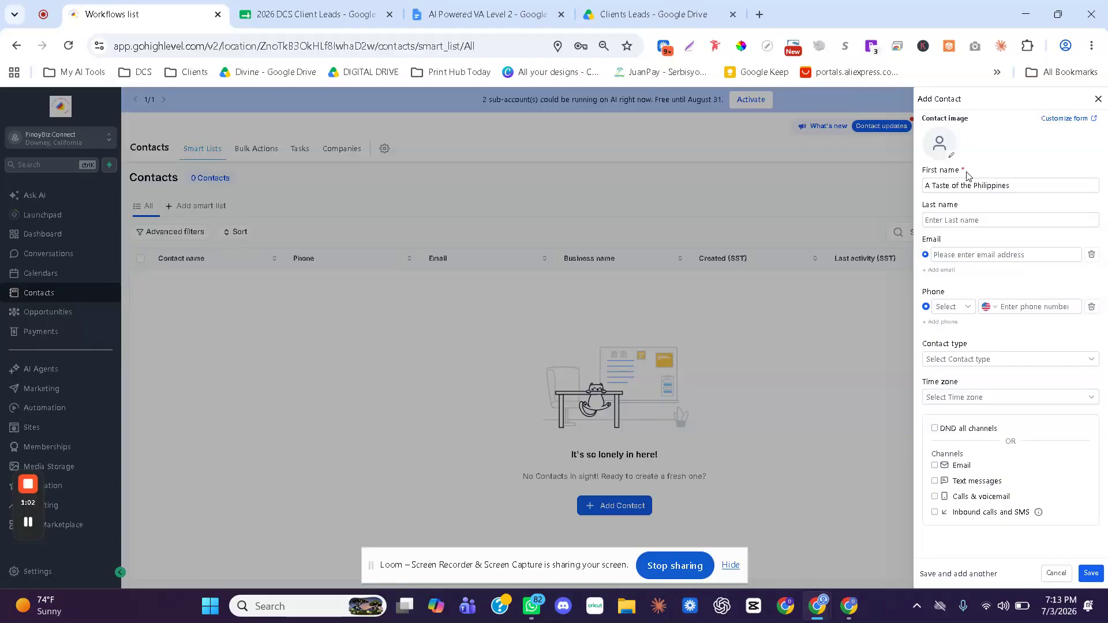
Copy the email address of A Taste of the Philippines from the leads spreadsheet into the new contact's email field
{"action": "left_click", "coordinate": [965, 219]}
{"action": "left_click", "coordinate": [961, 254]}
{"action": "left_click", "coordinate": [312, 13]}
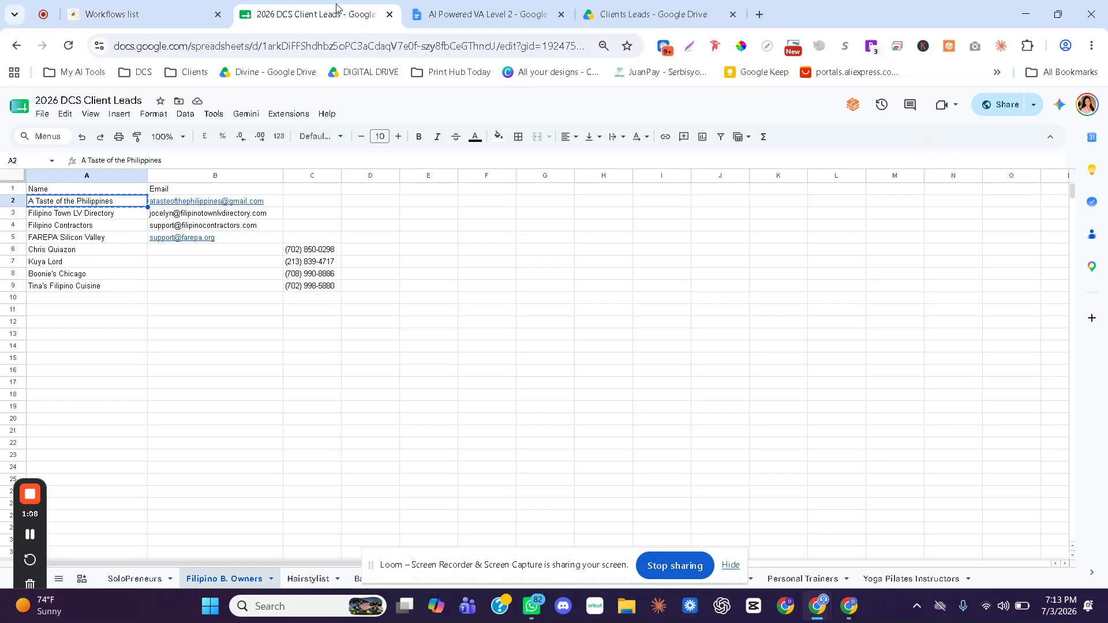
{"action": "left_click", "coordinate": [276, 203]}
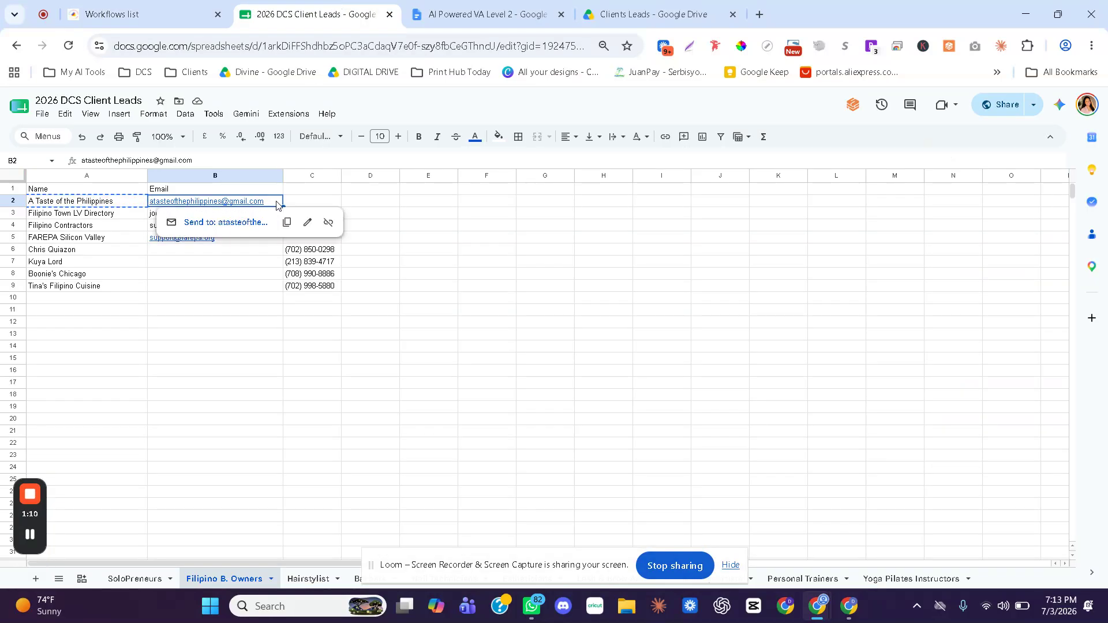
{"action": "left_click", "coordinate": [142, 12]}
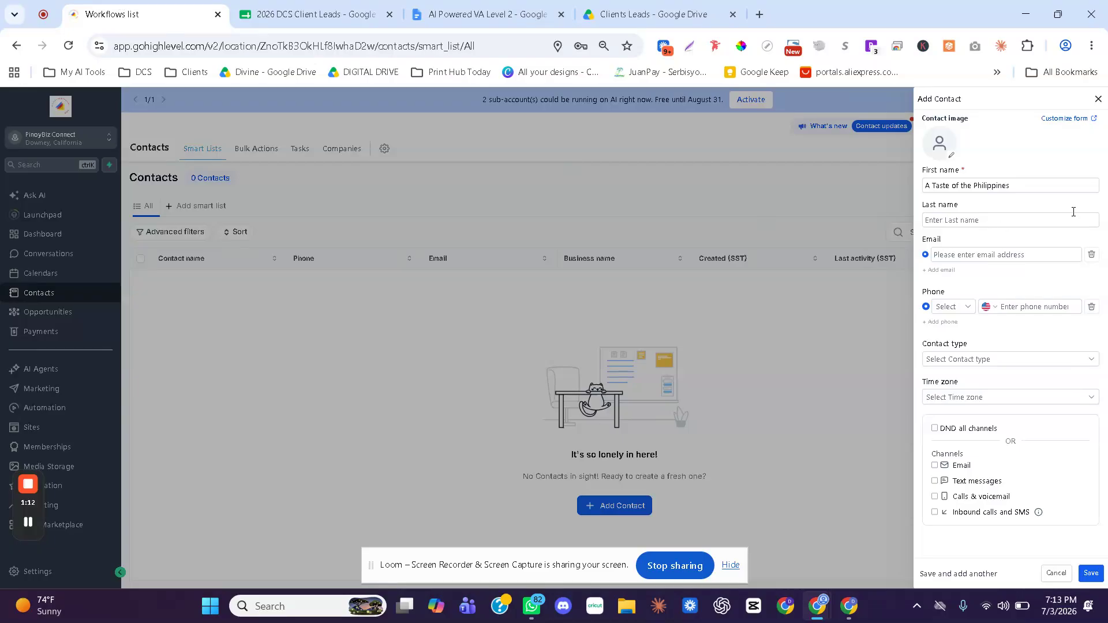
{"action": "left_click", "coordinate": [1039, 255]}
{"action": "key", "text": "ctrl+v"}
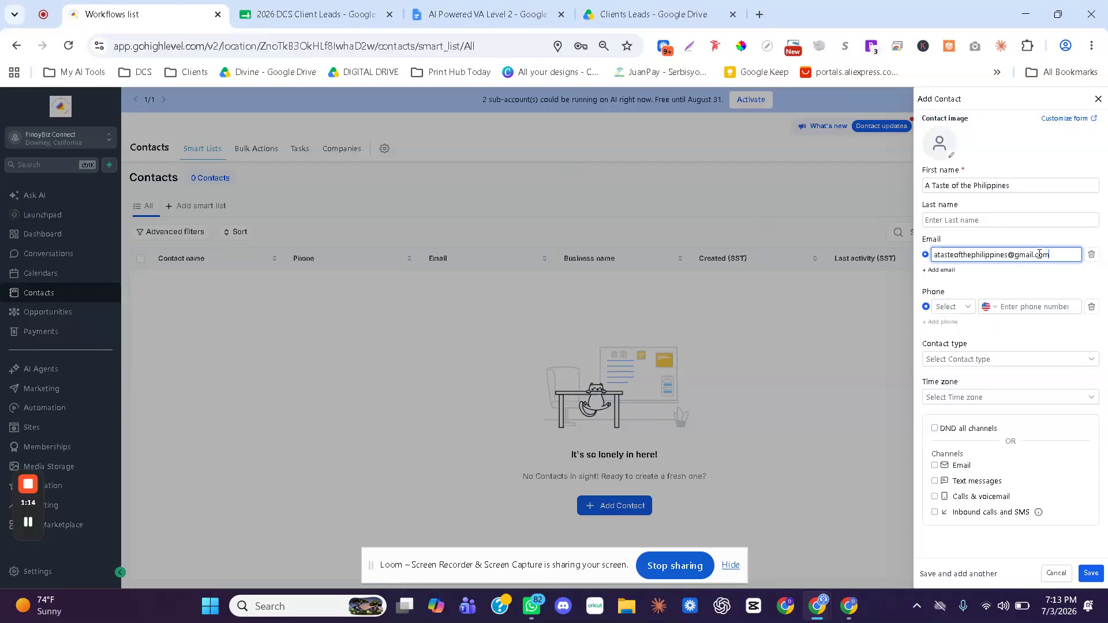
{"action": "left_click", "coordinate": [1017, 281]}
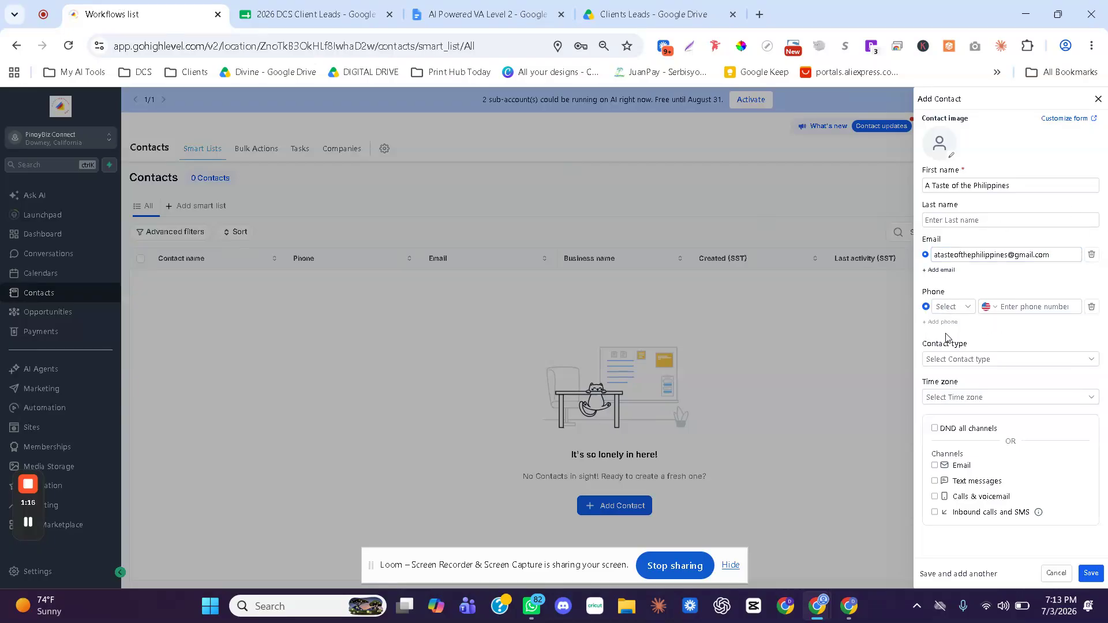
Set the contact type to Lead and the time zone to GMT-11:00 Pacific/Midway (SST), and save the new contact
{"action": "left_click", "coordinate": [985, 359]}
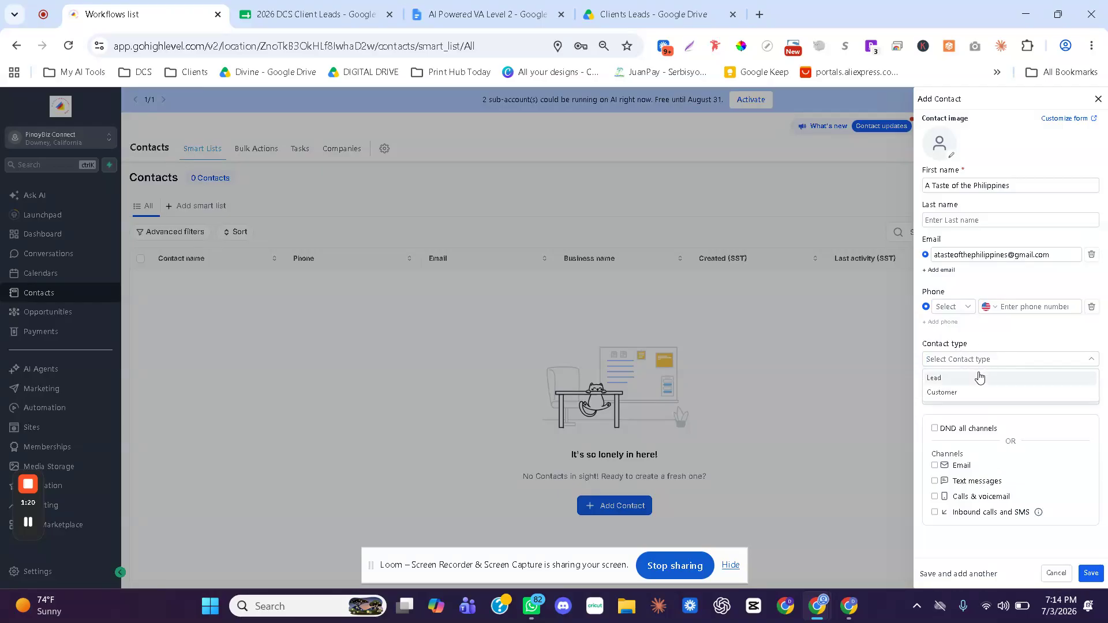
{"action": "left_click", "coordinate": [979, 378]}
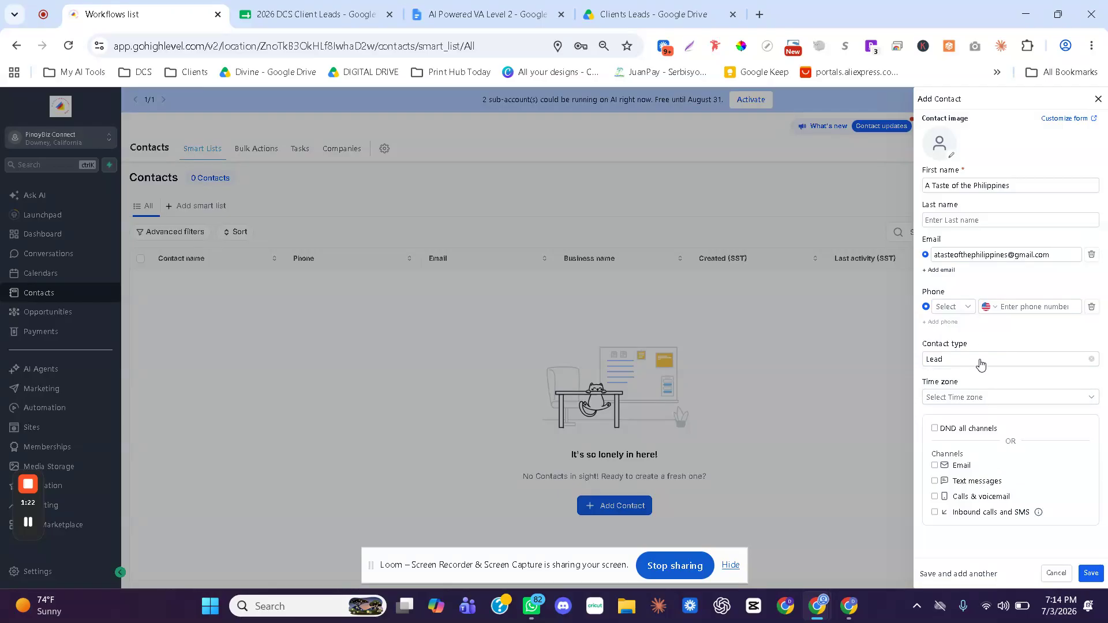
{"action": "left_click", "coordinate": [980, 359]}
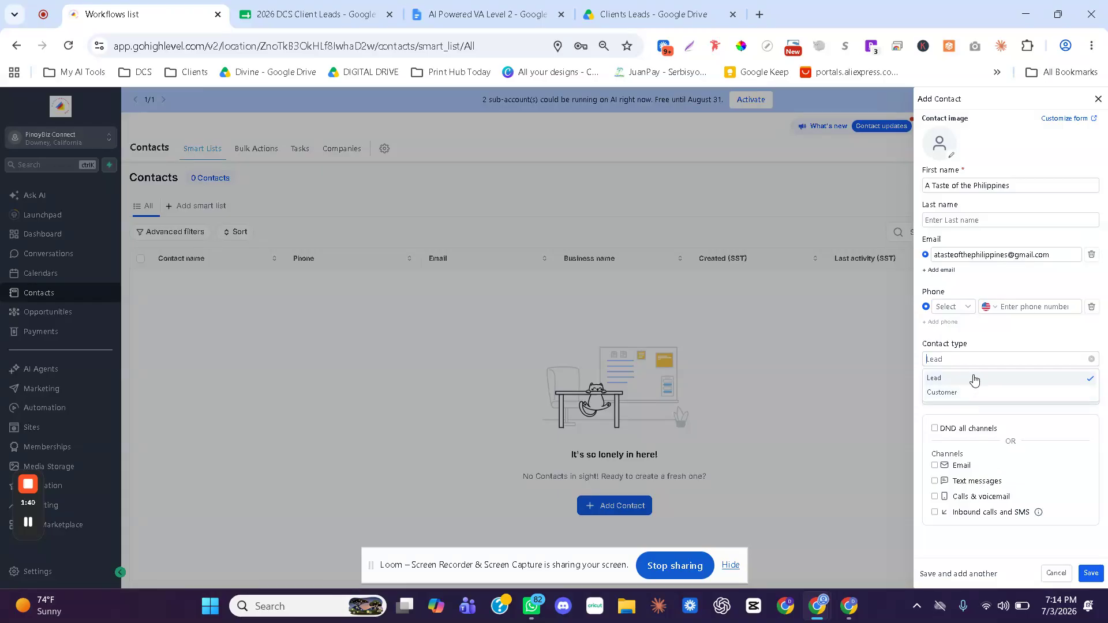
{"action": "left_click", "coordinate": [974, 379]}
{"action": "left_click", "coordinate": [969, 398]}
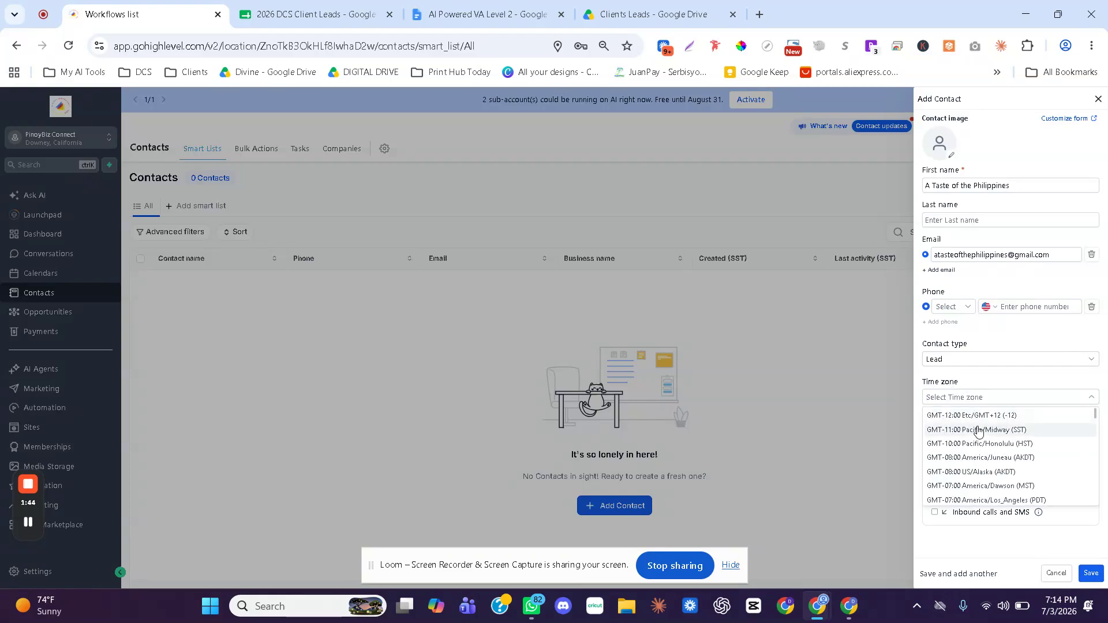
{"action": "left_click", "coordinate": [978, 431]}
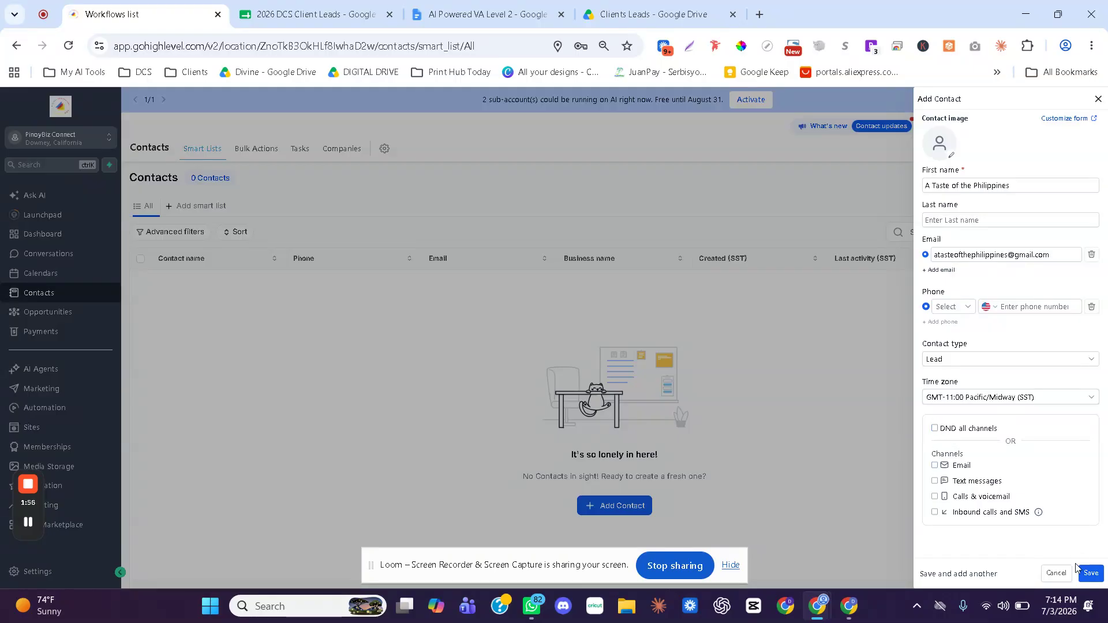
{"action": "left_click", "coordinate": [1092, 573]}
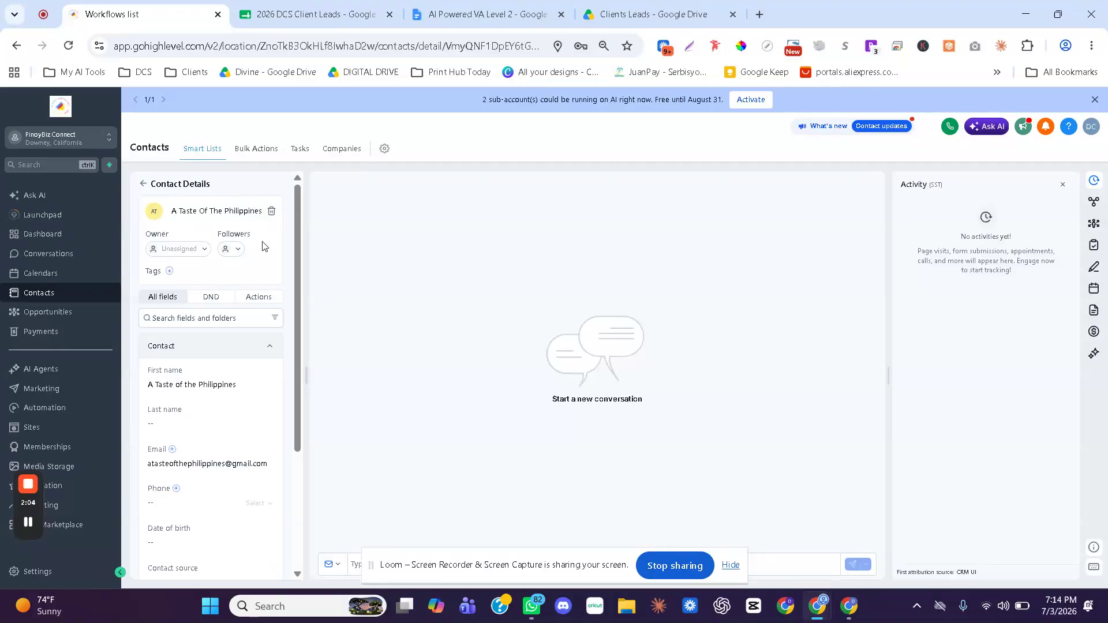
Create a new tag named "newsletter" and apply it to the A Taste of the Philippines contact
{"action": "left_click", "coordinate": [184, 251]}
{"action": "left_click", "coordinate": [267, 253]}
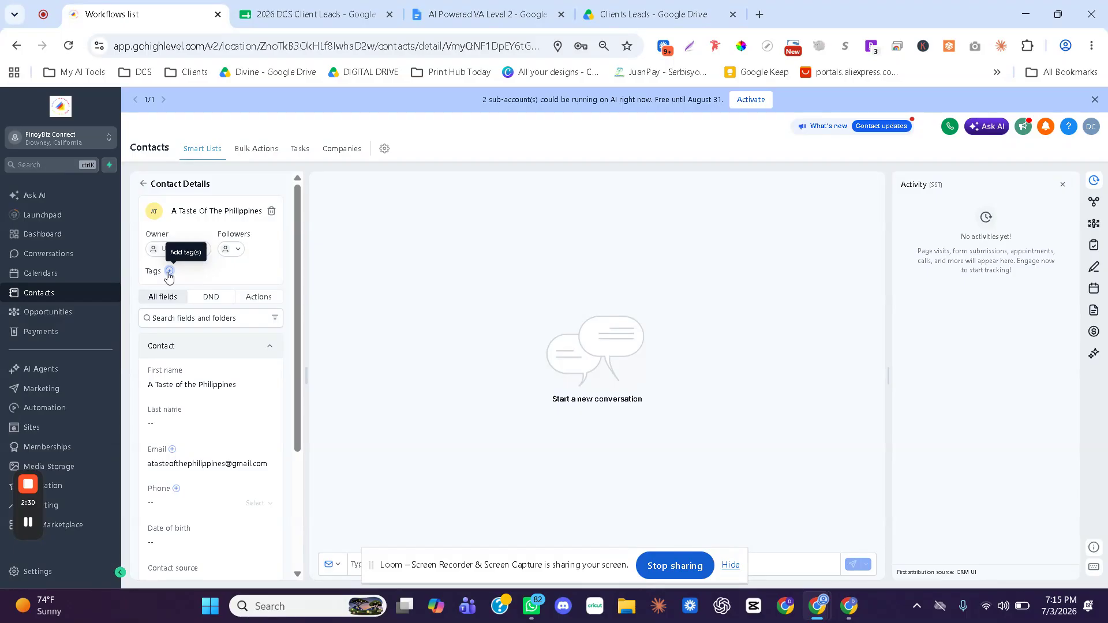
{"action": "left_click", "coordinate": [169, 271]}
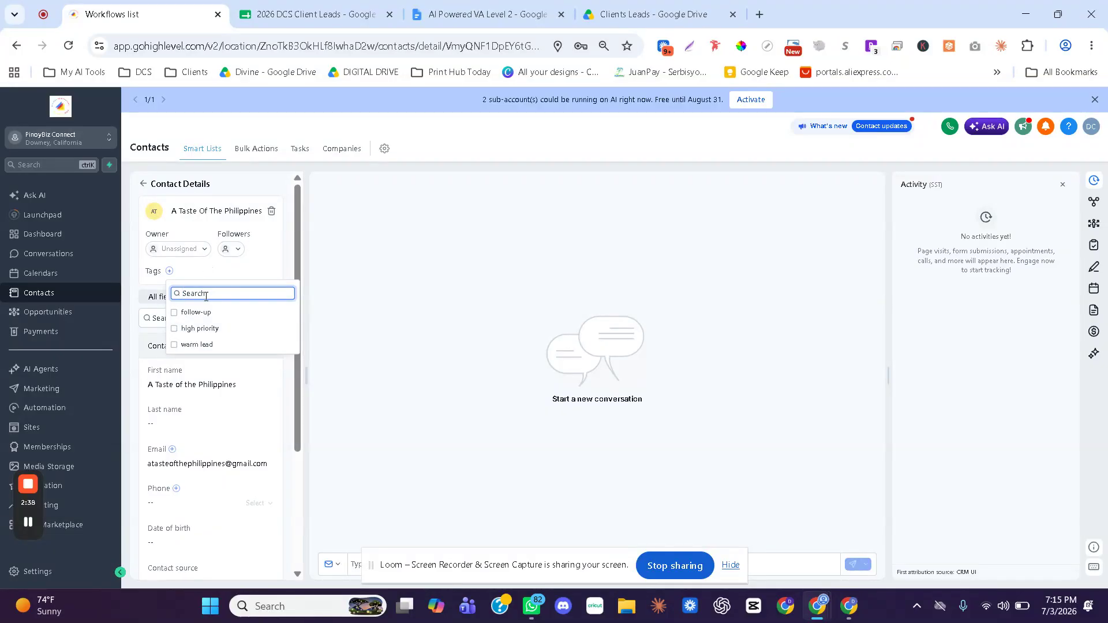
{"action": "type", "text": "newsletter"}
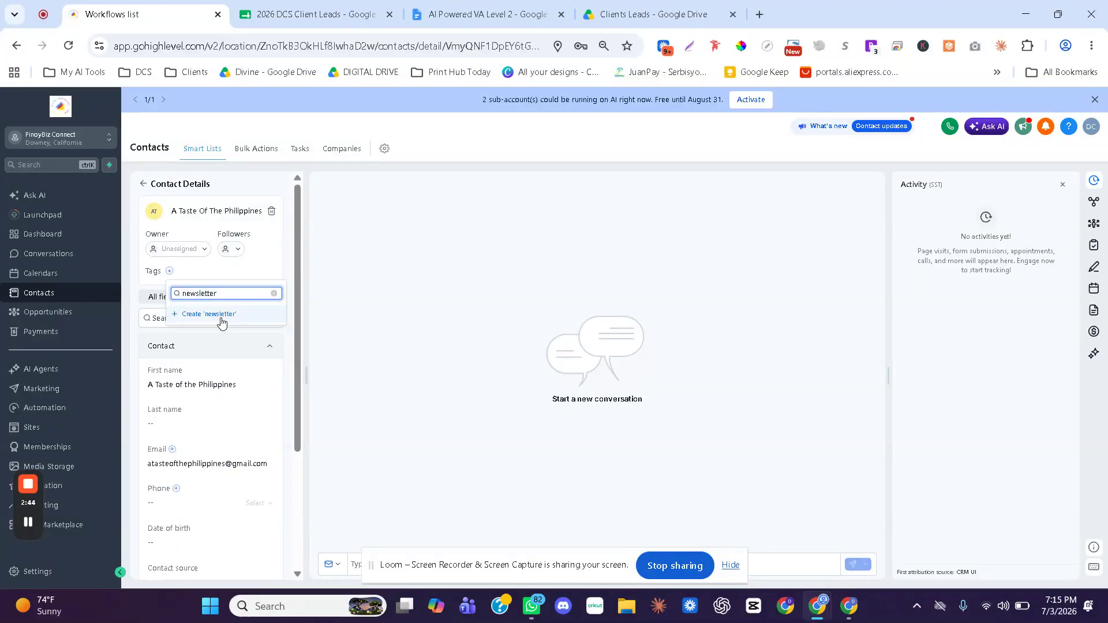
{"action": "left_click", "coordinate": [221, 315]}
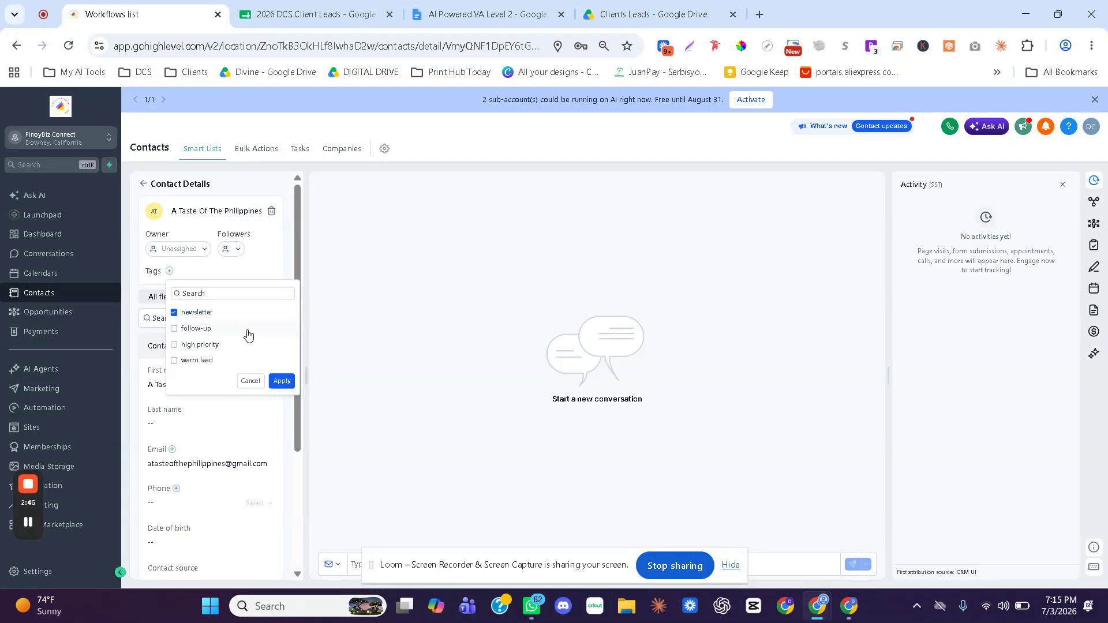
{"action": "left_click", "coordinate": [182, 332]}
{"action": "left_click", "coordinate": [212, 333]}
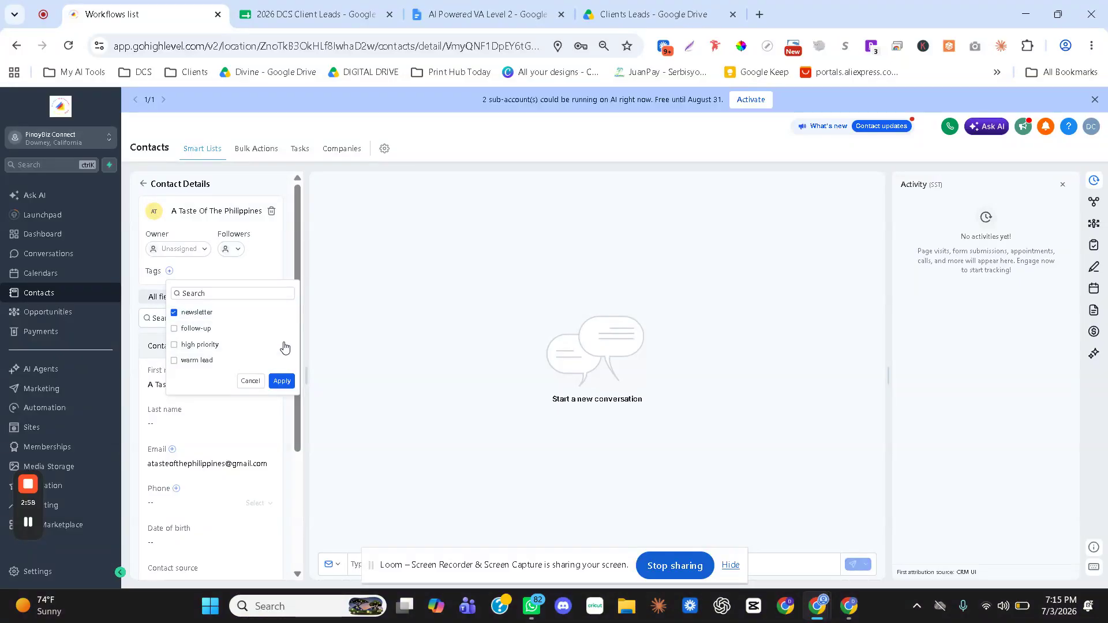
{"action": "left_click", "coordinate": [282, 382]}
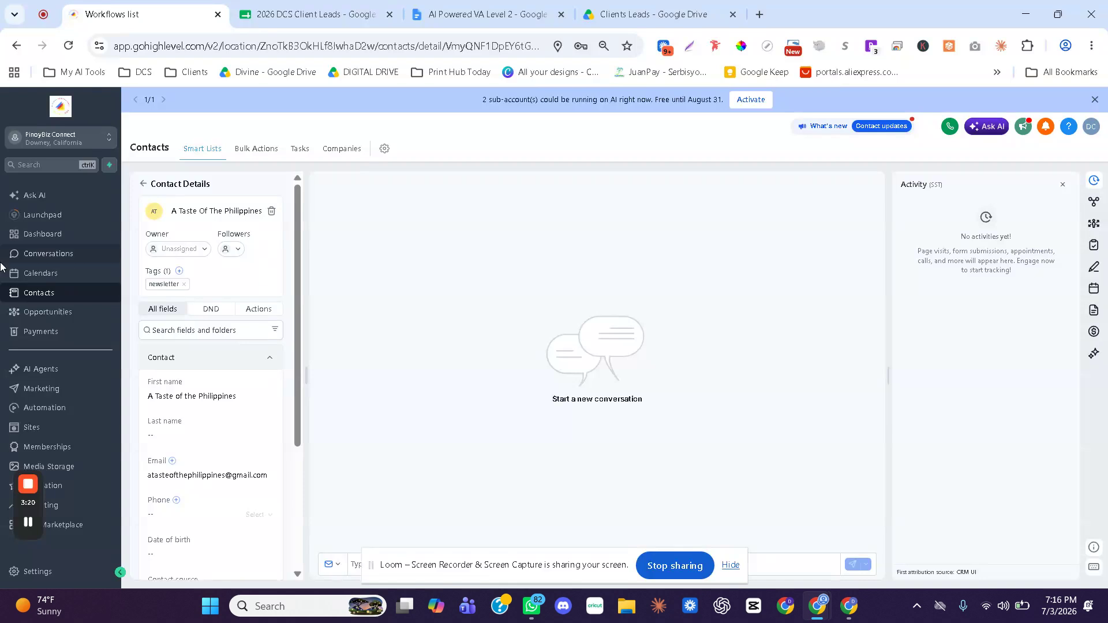
{"action": "scroll", "coordinate": [238, 394], "scroll_direction": "down", "scroll_amount": 3}
{"action": "scroll", "coordinate": [239, 395], "scroll_direction": "down", "scroll_amount": 1}
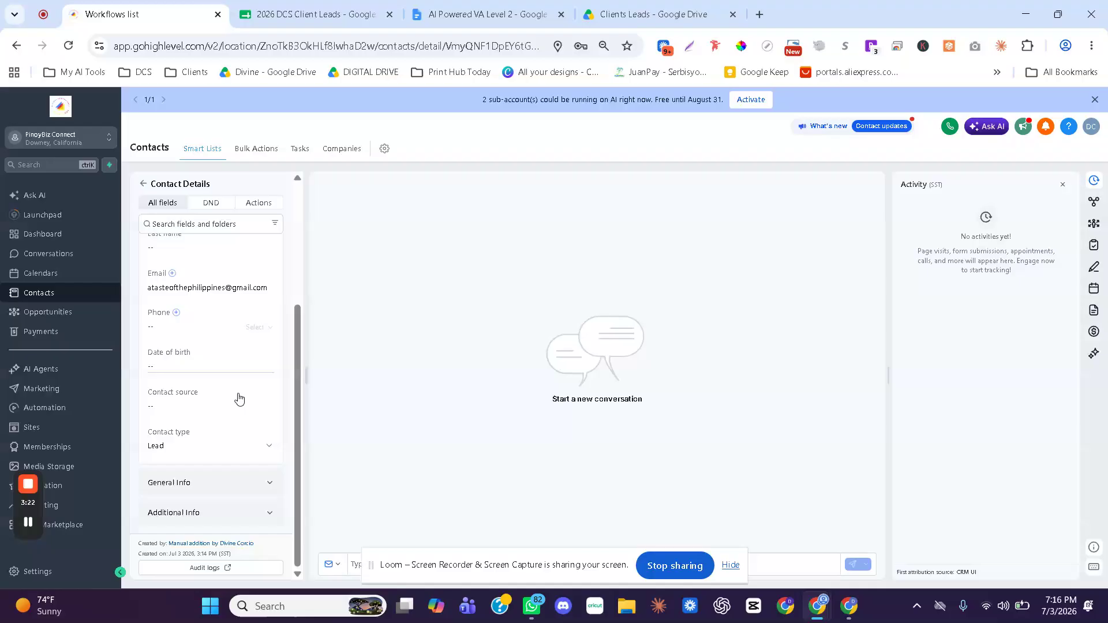
{"action": "scroll", "coordinate": [239, 398], "scroll_direction": "up", "scroll_amount": 5}
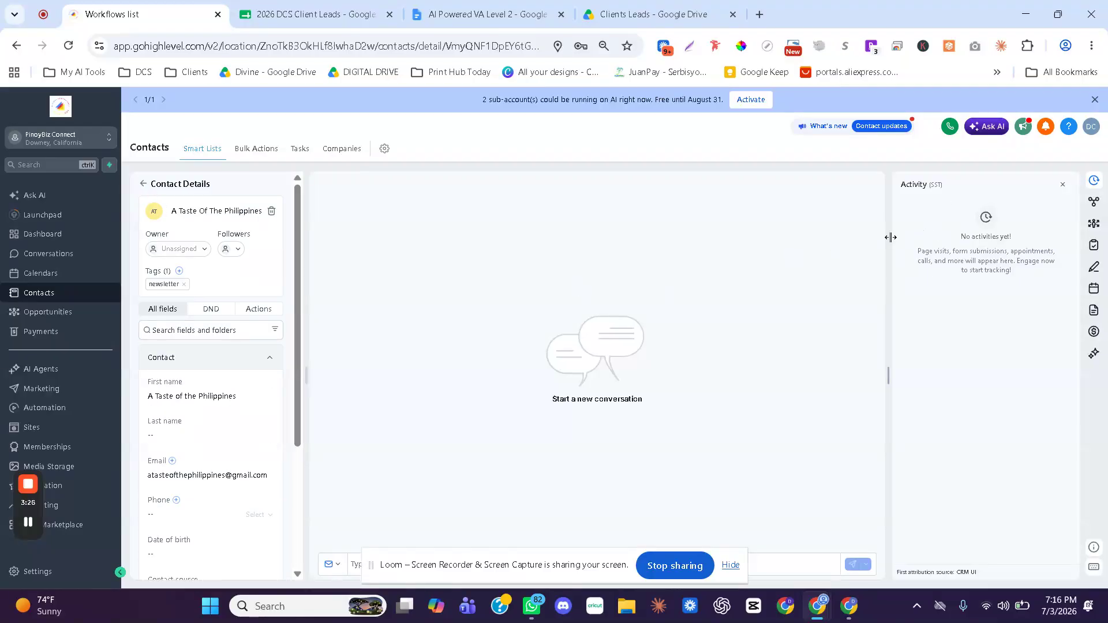
Start another new contact from the contacts list and copy "Filipino Town LV Directory" from the leads spreadsheet into its first name
{"action": "left_click", "coordinate": [145, 183]}
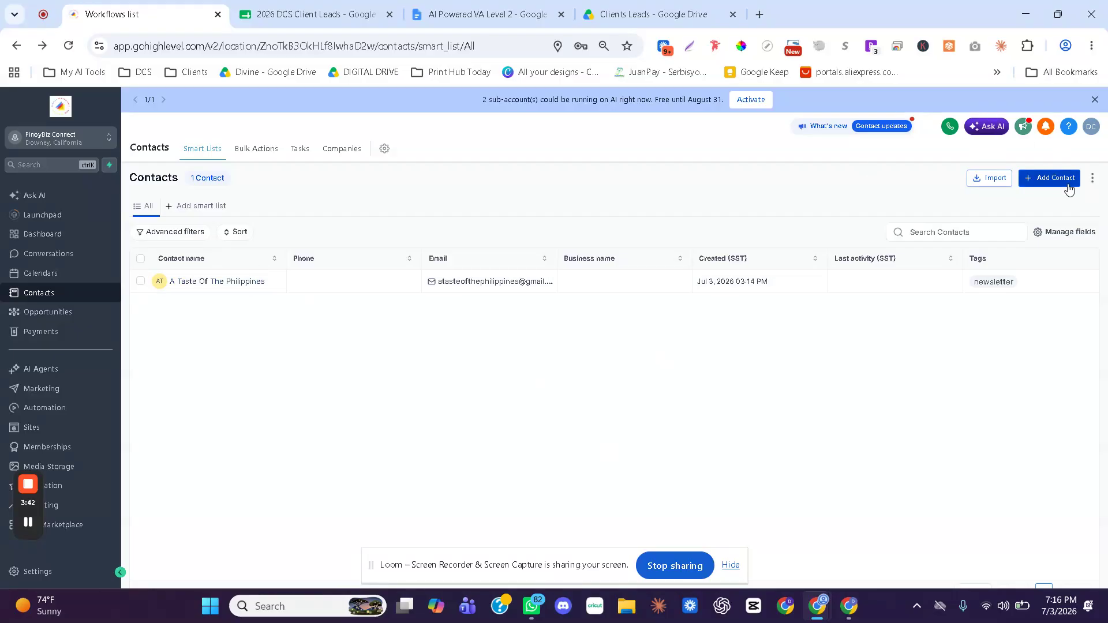
{"action": "left_click", "coordinate": [1049, 178]}
{"action": "left_click", "coordinate": [316, 6]}
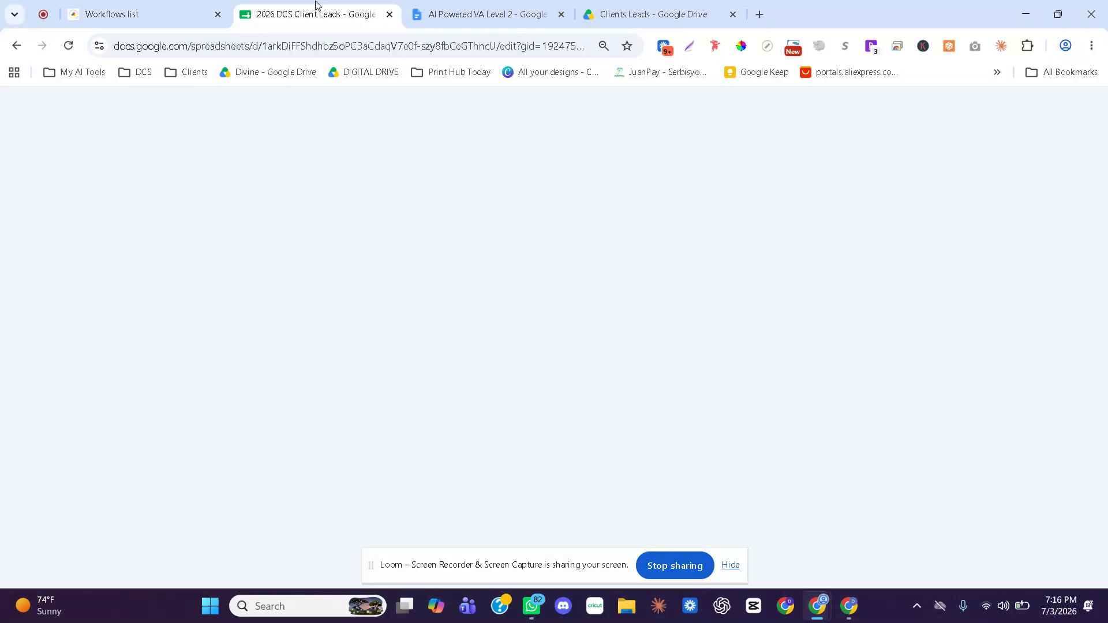
{"action": "left_click", "coordinate": [84, 217]}
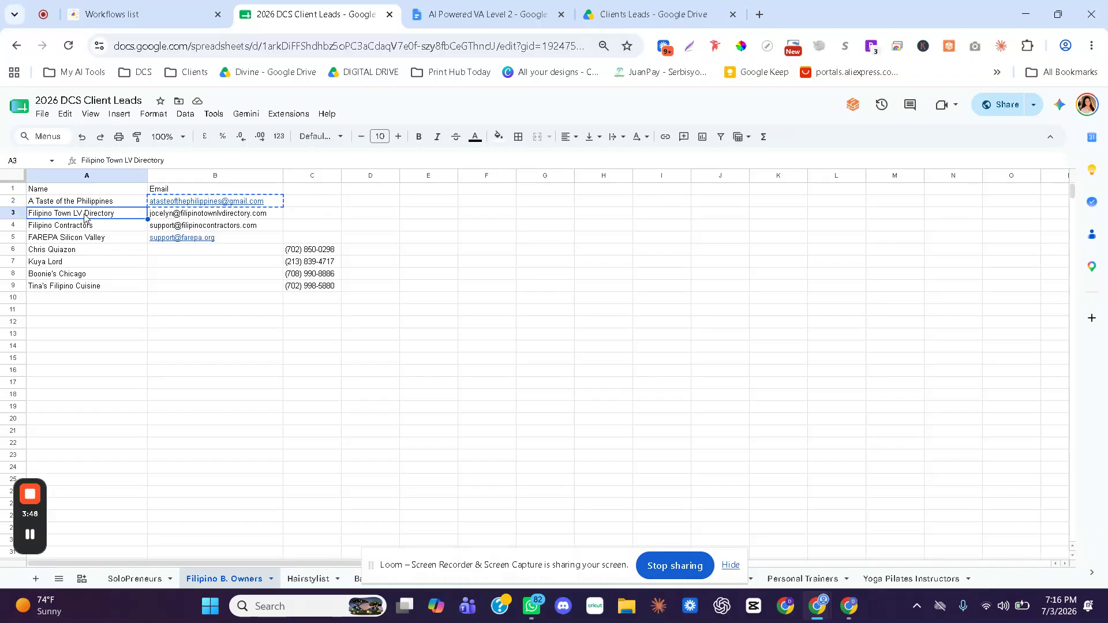
{"action": "left_click", "coordinate": [96, 16]}
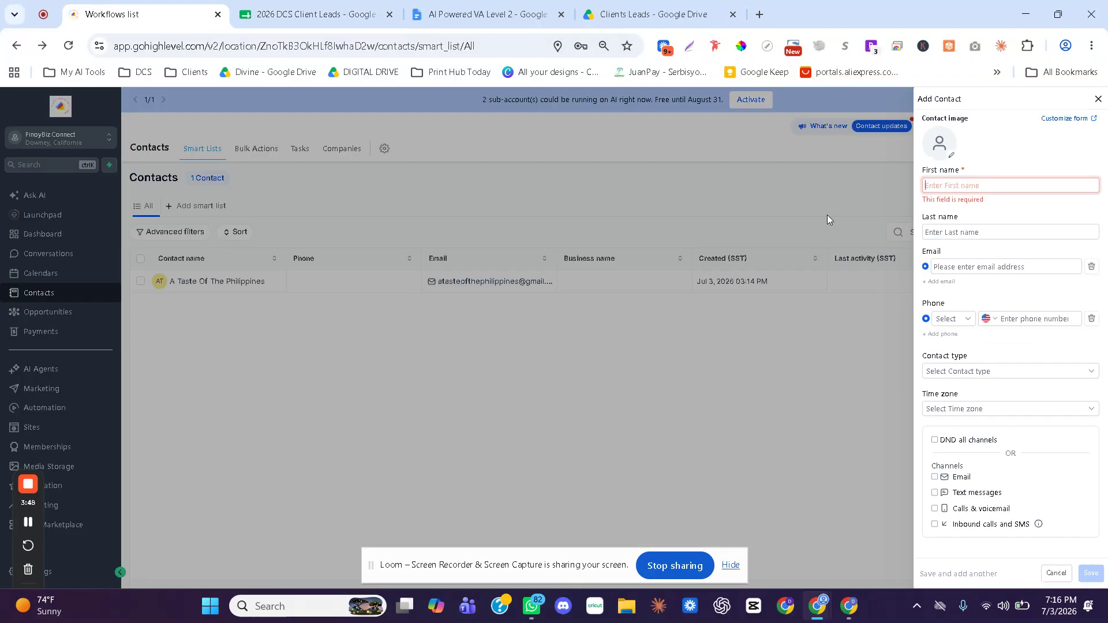
{"action": "left_click", "coordinate": [975, 185]}
{"action": "type", "text": "Filipino Town LV Directory"}
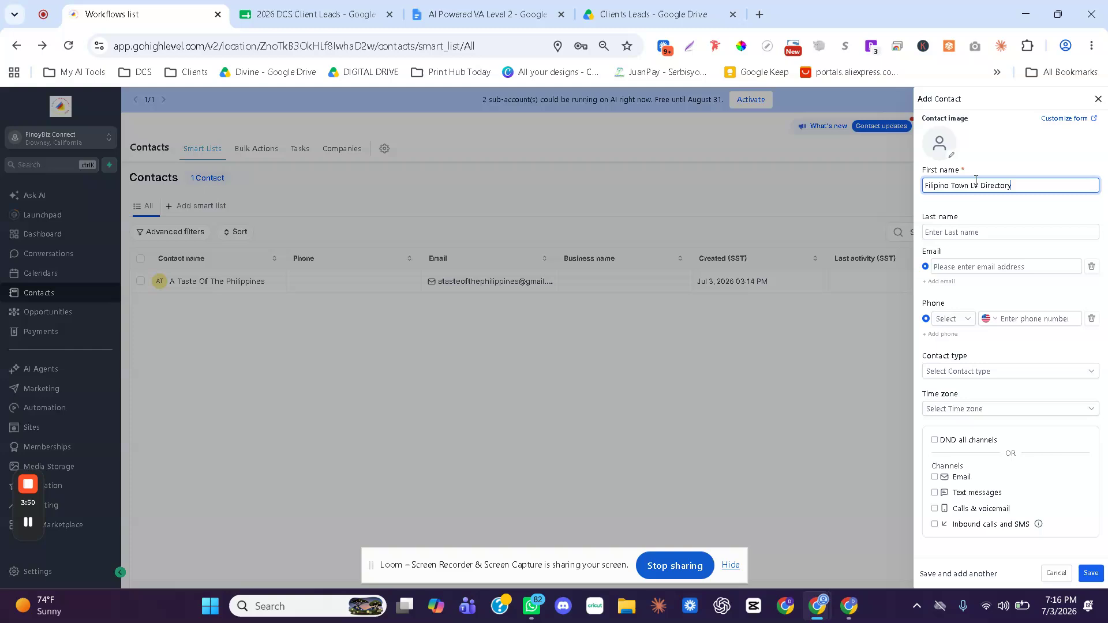
Copy the email address of Filipino Town LV Directory from the leads spreadsheet into the new contact's email field
{"action": "left_click", "coordinate": [332, 7]}
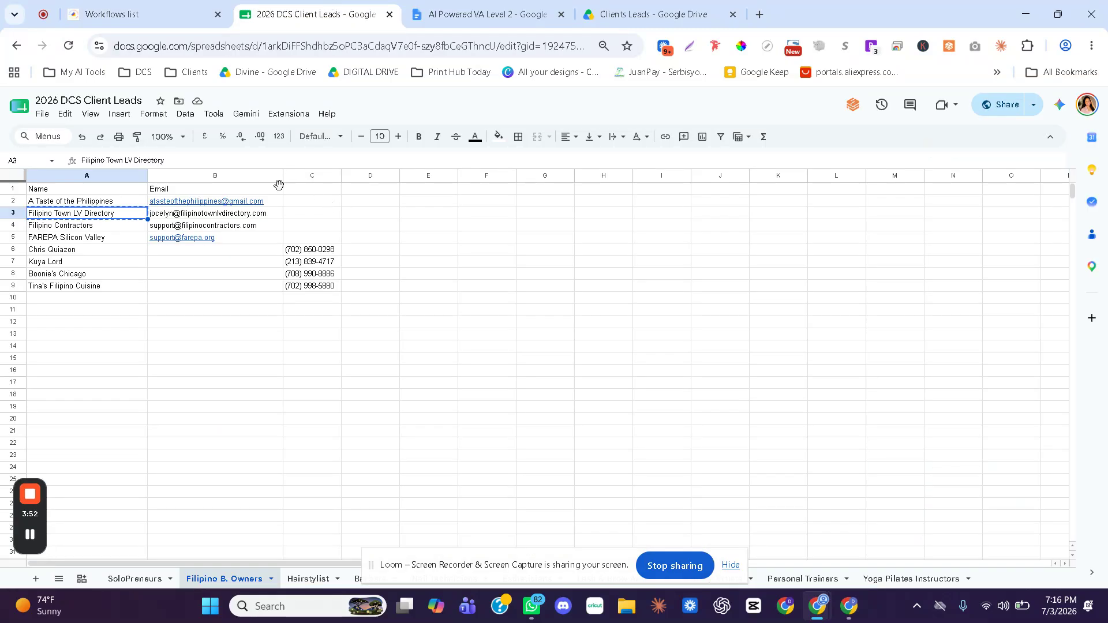
{"action": "left_click", "coordinate": [255, 215]}
{"action": "key", "text": "ctrl+c"}
{"action": "left_click", "coordinate": [147, 12]}
{"action": "left_click", "coordinate": [977, 254]}
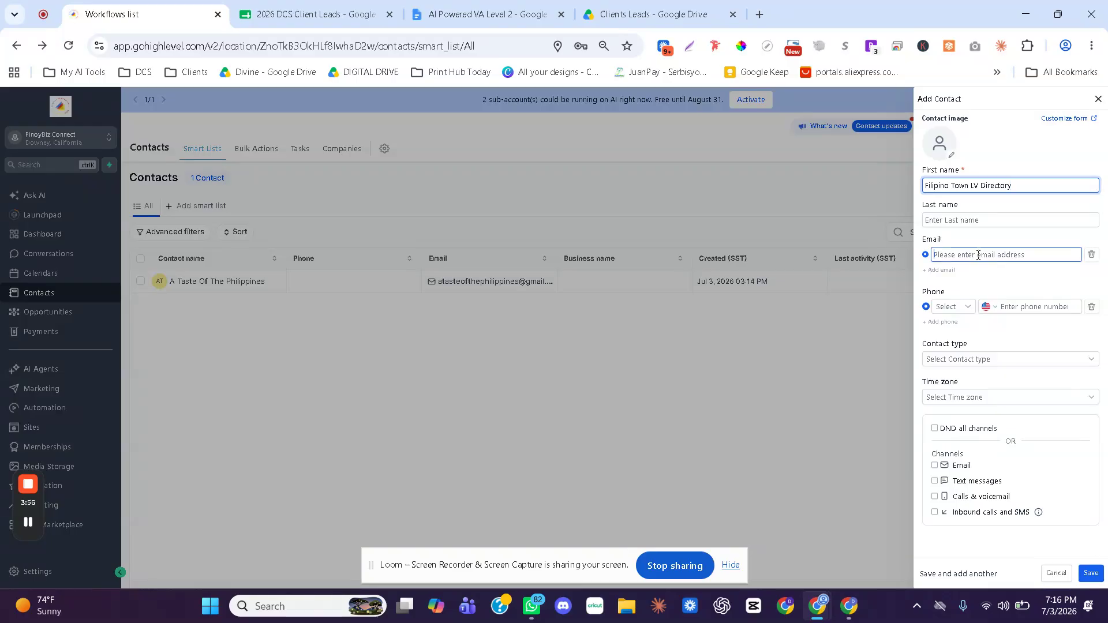
{"action": "key", "text": "ctrl+v"}
{"action": "left_click", "coordinate": [1005, 277]}
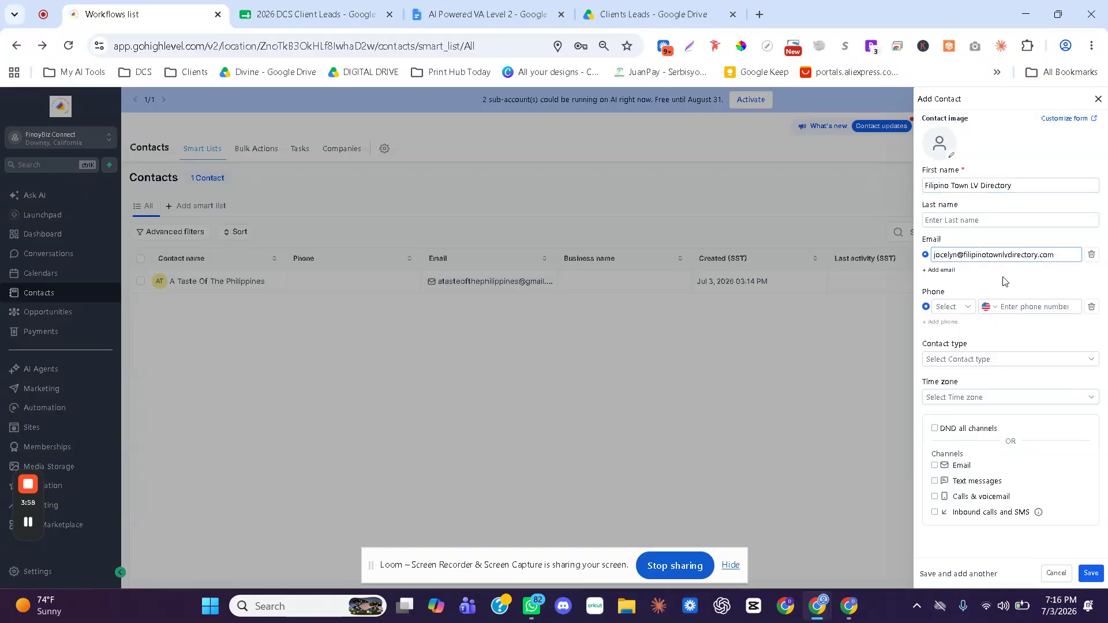
Set the Filipino Town LV Directory contact's type to Lead, choose a time zone, and save the contact
{"action": "left_click", "coordinate": [993, 362]}
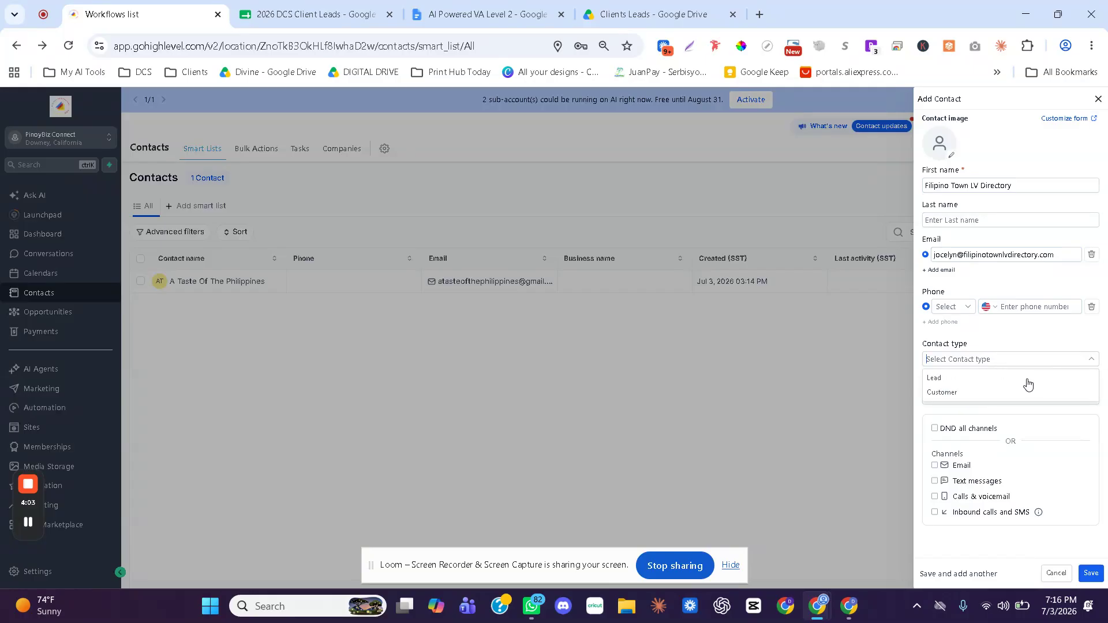
{"action": "left_click", "coordinate": [1024, 381]}
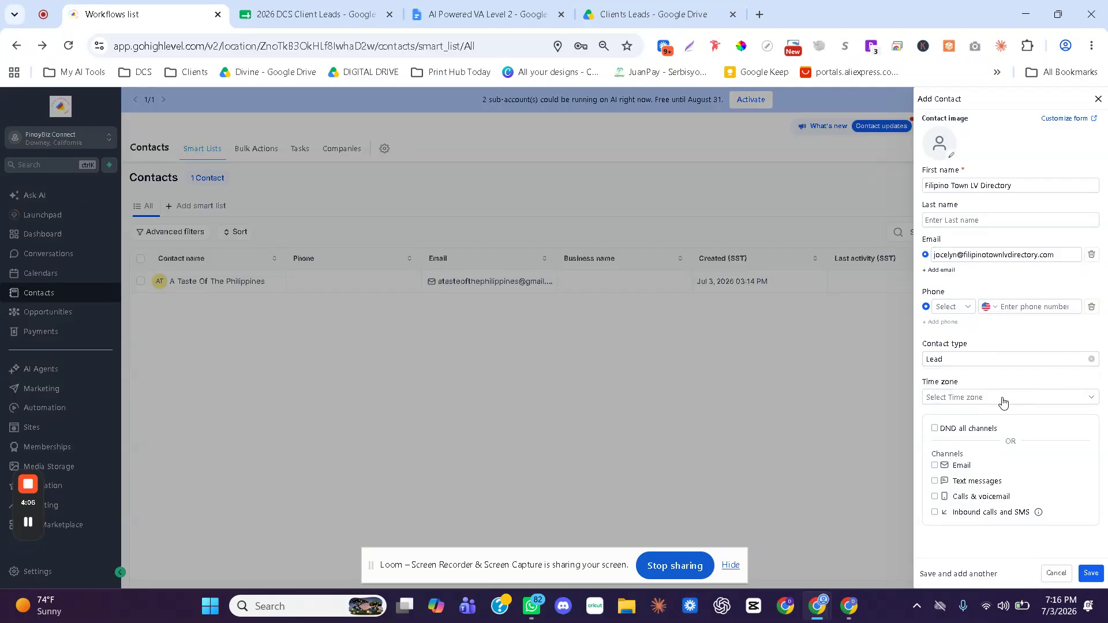
{"action": "left_click", "coordinate": [993, 434]}
{"action": "left_click", "coordinate": [1092, 573]}
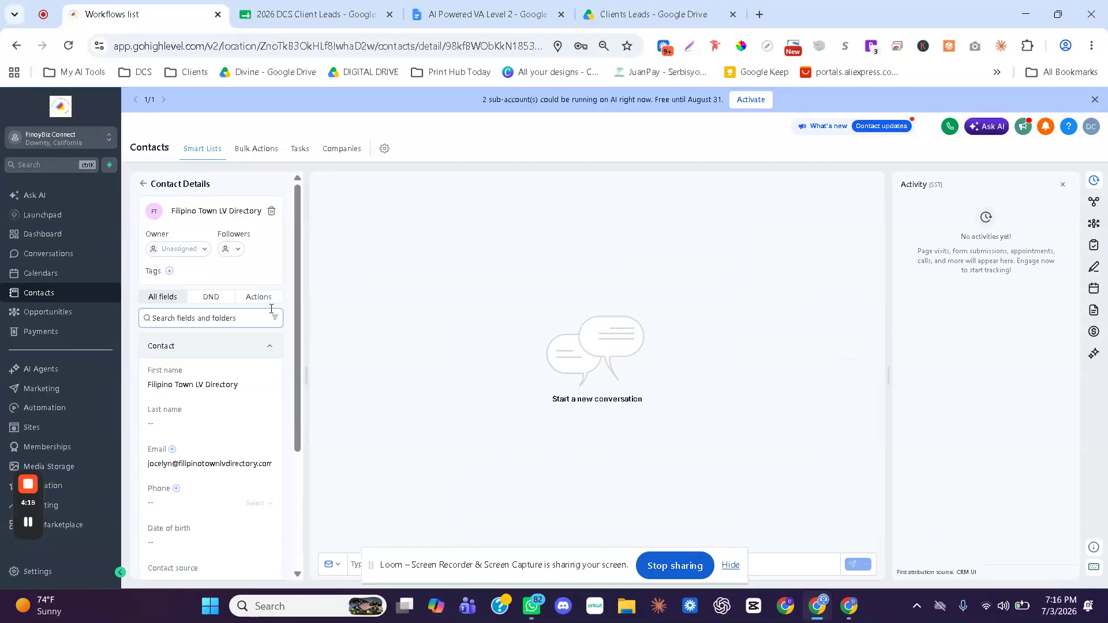
Apply the existing "newsletter" tag to the Filipino Town LV Directory contact and return to the contacts list
{"action": "left_click", "coordinate": [169, 271]}
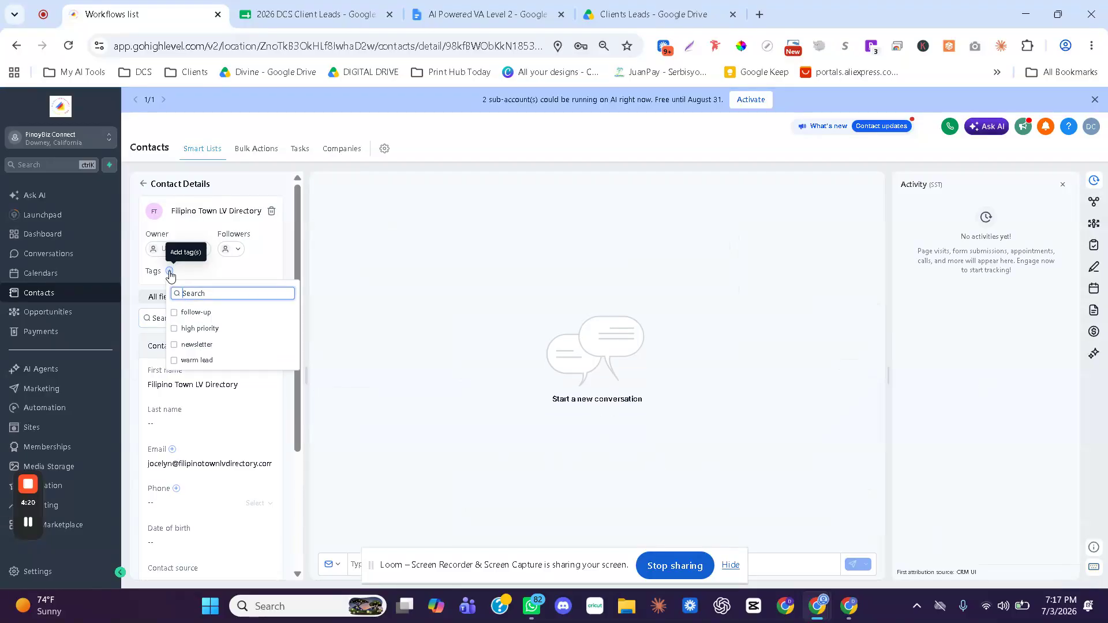
{"action": "left_click", "coordinate": [196, 345]}
{"action": "left_click", "coordinate": [281, 382]}
{"action": "left_click", "coordinate": [143, 184]}
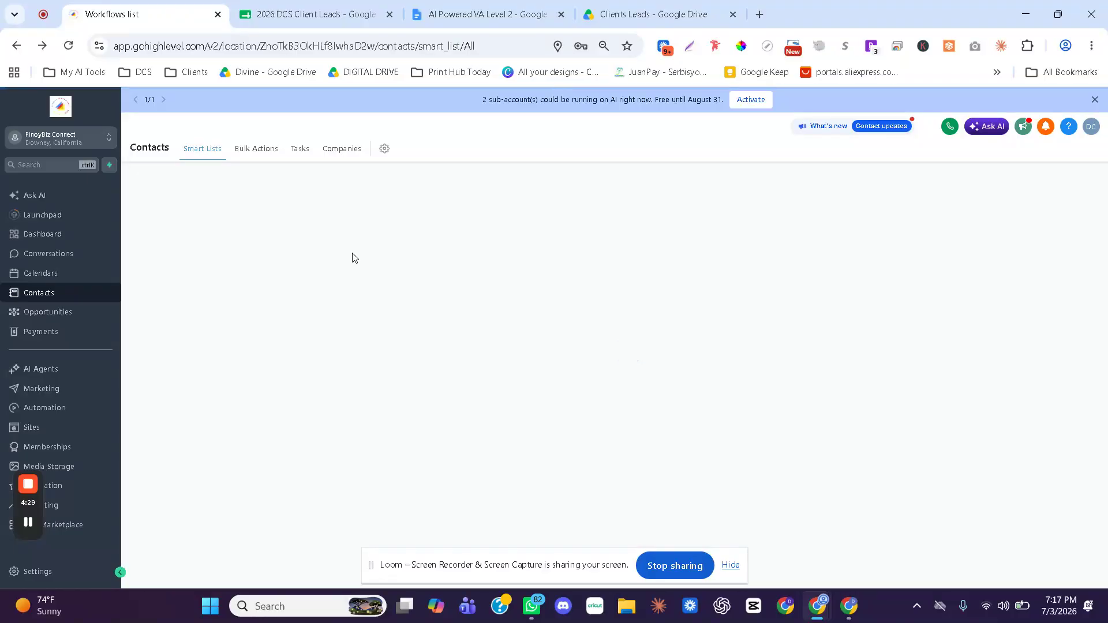